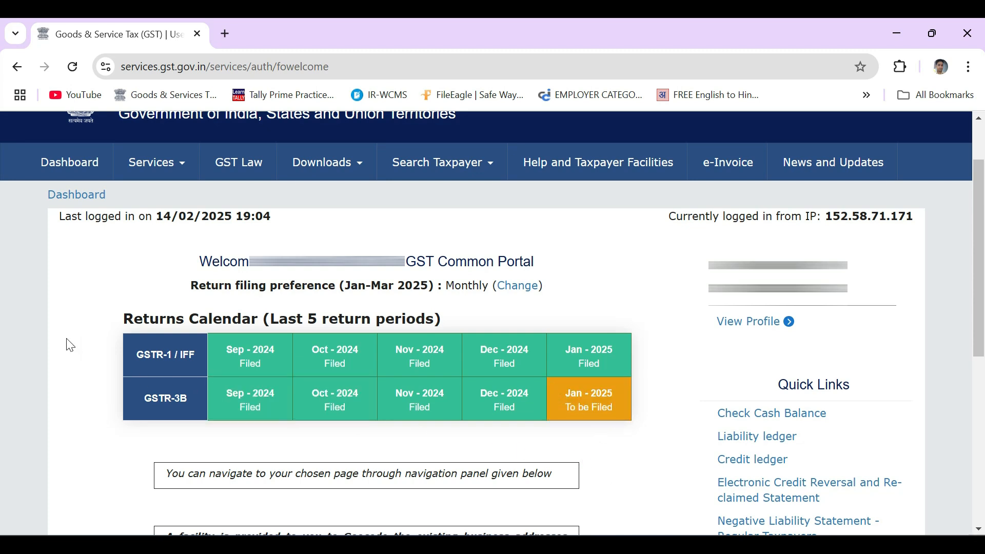
Open the taxpayer dashboard and go to File Returns
click(68, 163)
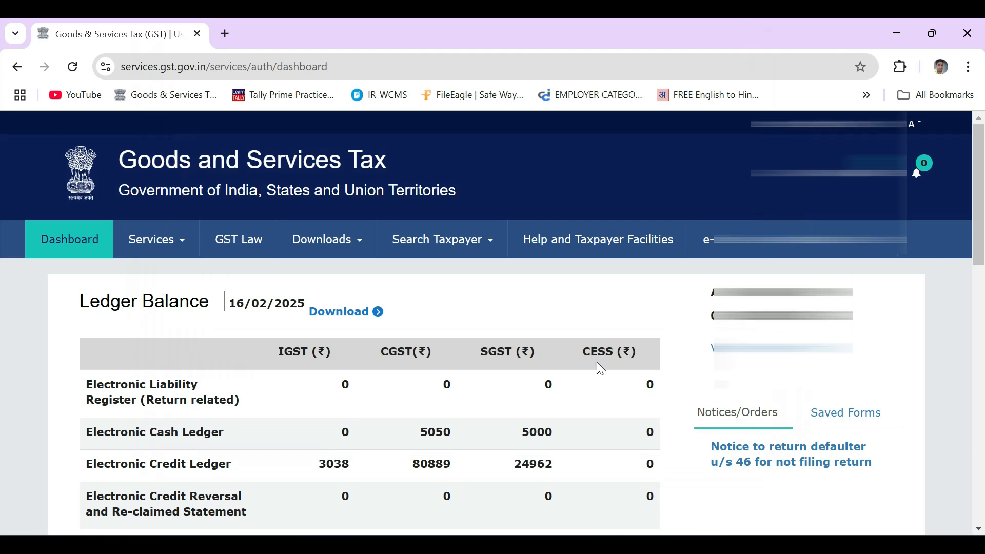
scroll(598, 368, down, 3)
scroll(602, 378, down, 3)
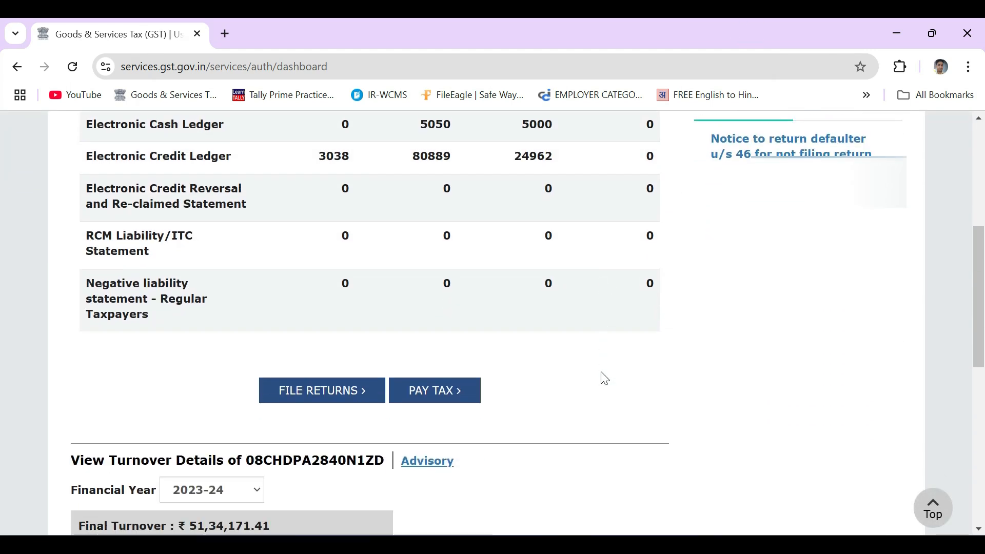
click(324, 401)
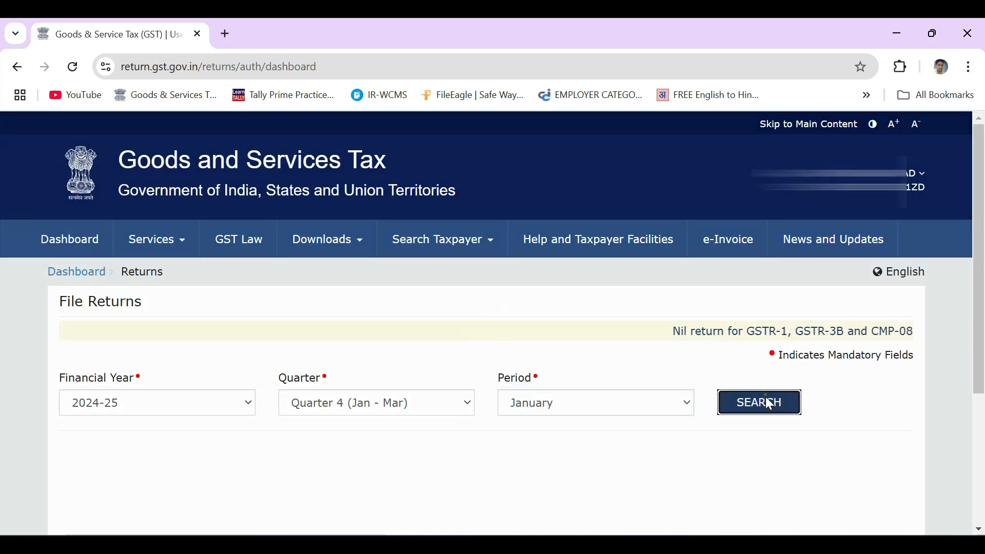
Search returns for 2024-25, Quarter 4 (Jan - Mar), January and start preparing GSTR-3B online
click(763, 401)
scroll(540, 420, down, 10)
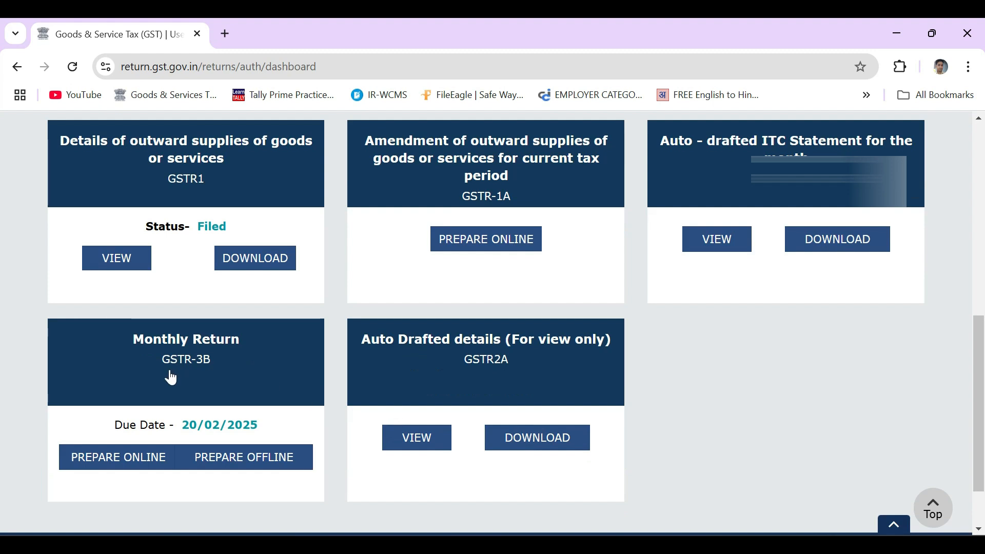
click(118, 457)
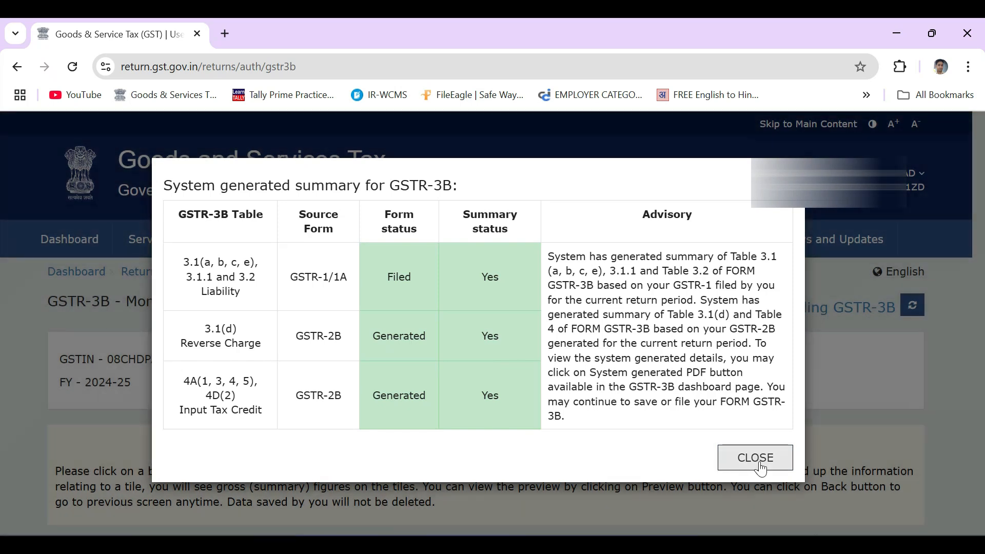
Close the system generated summary dialog and open the 4. Eligible ITC tile
click(755, 458)
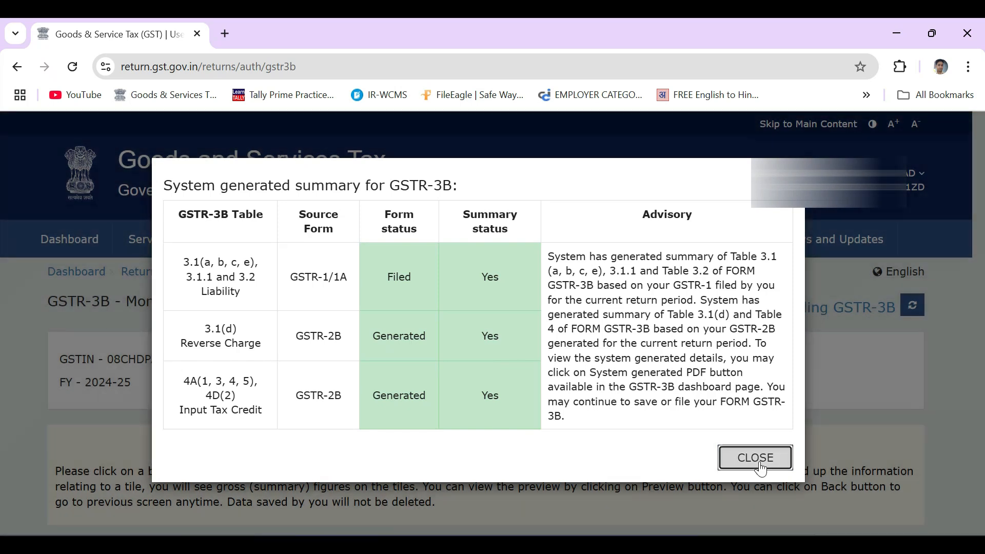
scroll(673, 418, down, 3)
scroll(673, 420, down, 7)
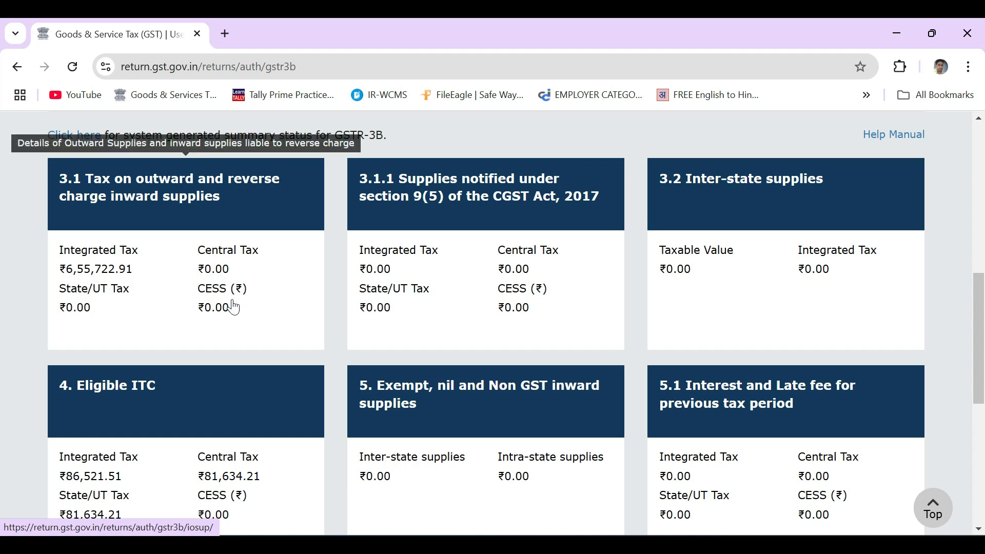
scroll(247, 316, down, 1)
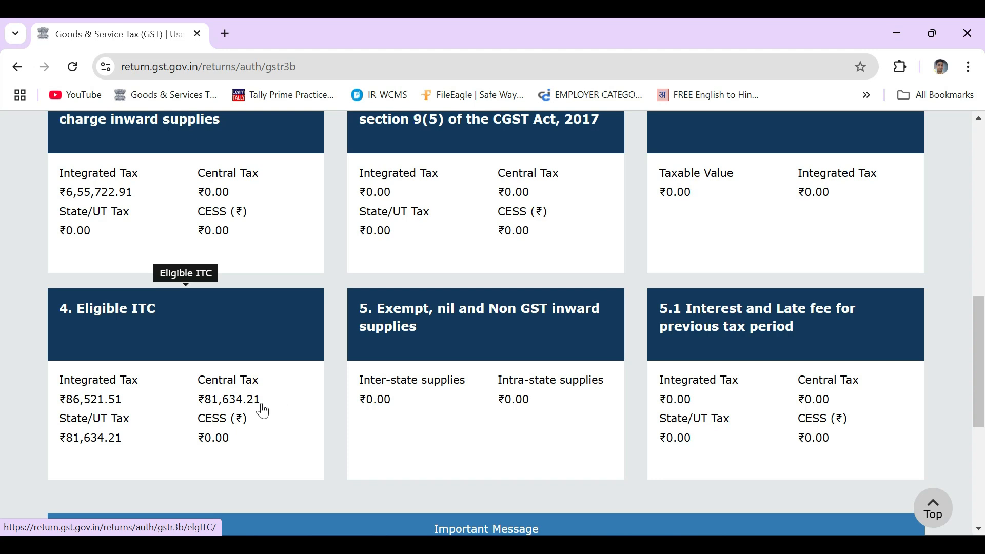
click(196, 396)
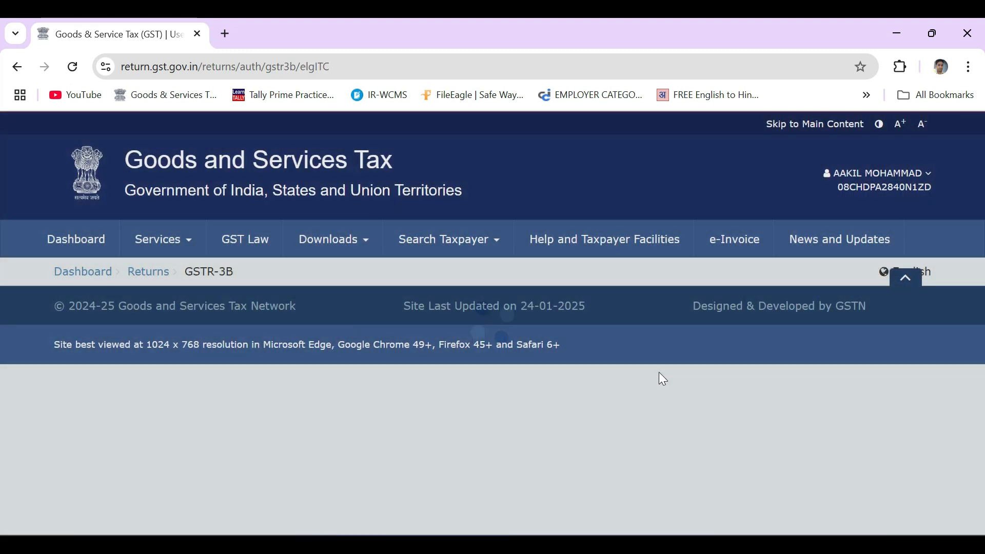
Review the auto-drafted Eligible ITC table and confirm it
scroll(659, 378, down, 4)
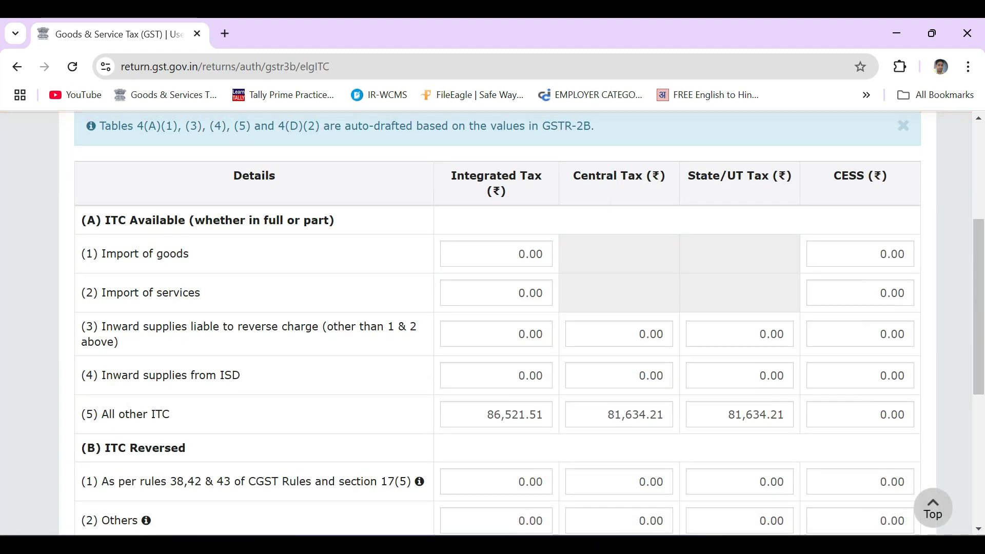
scroll(659, 377, down, 3)
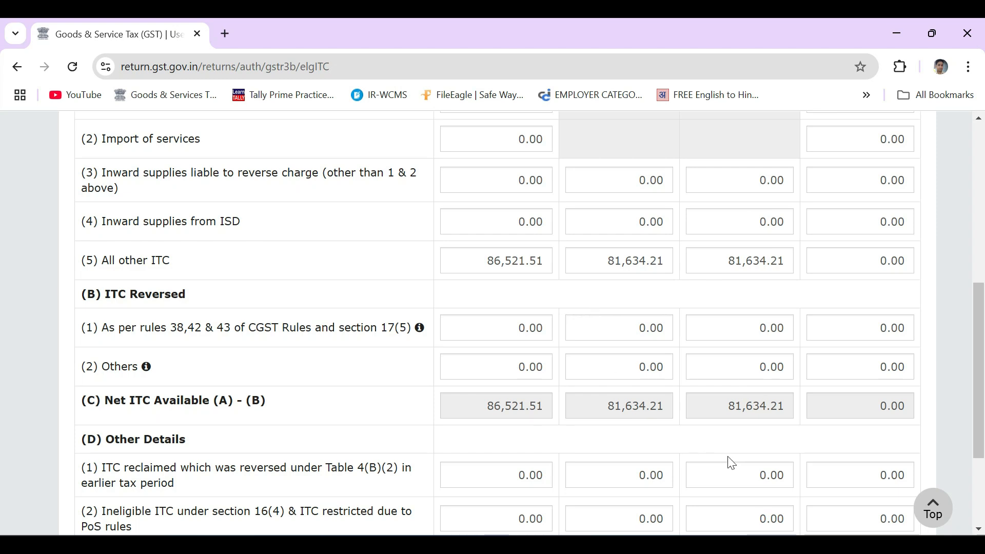
scroll(732, 453, down, 2)
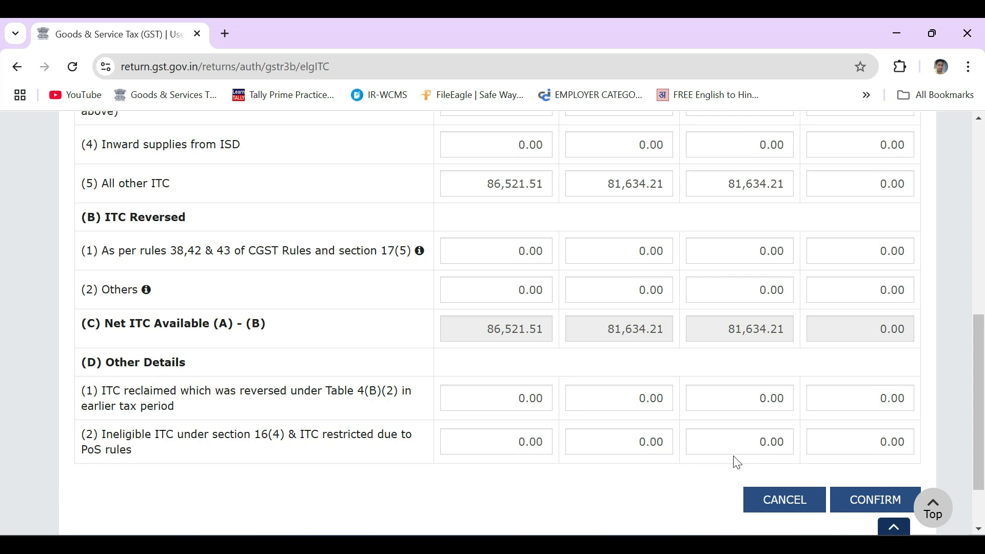
click(871, 503)
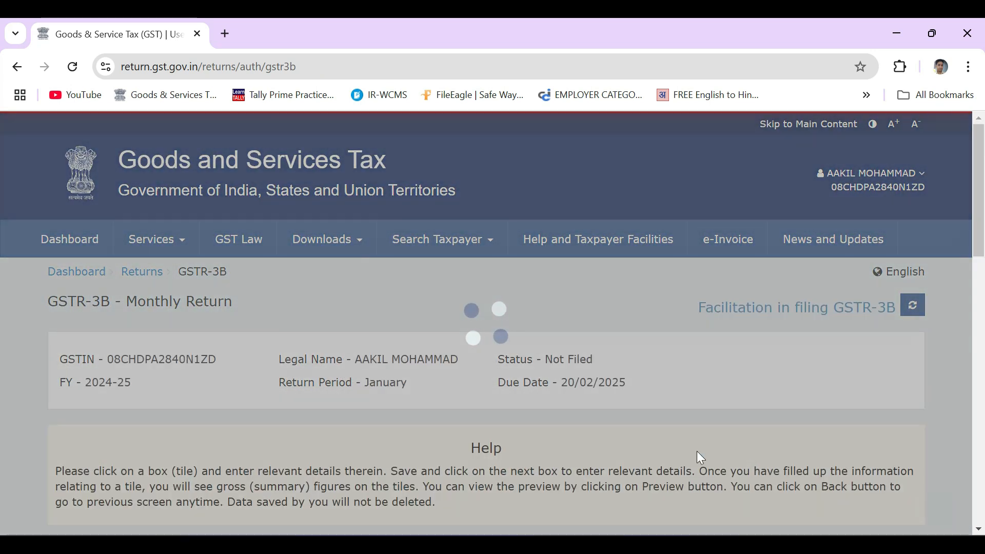
Save the GSTR-3B return from the summary page
scroll(628, 334, down, 15)
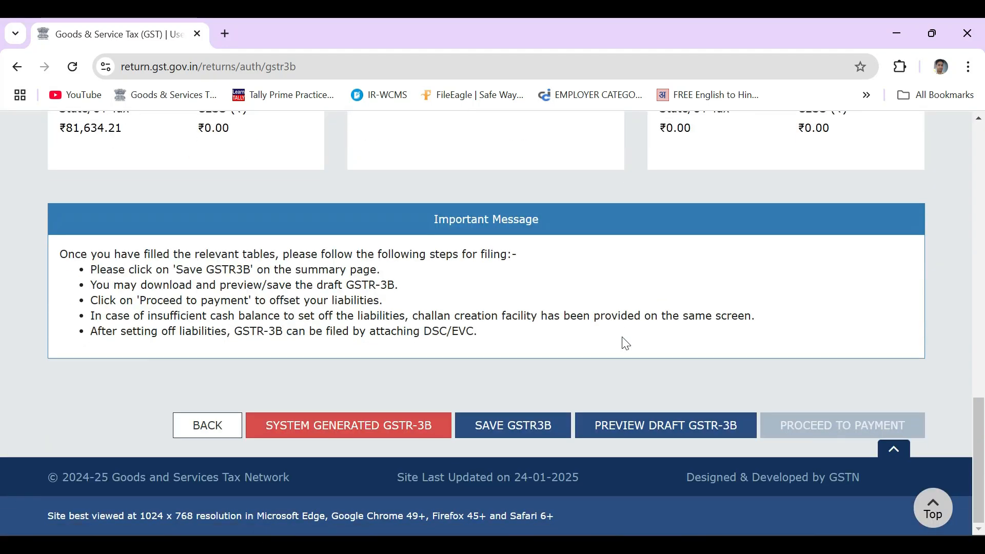
click(523, 430)
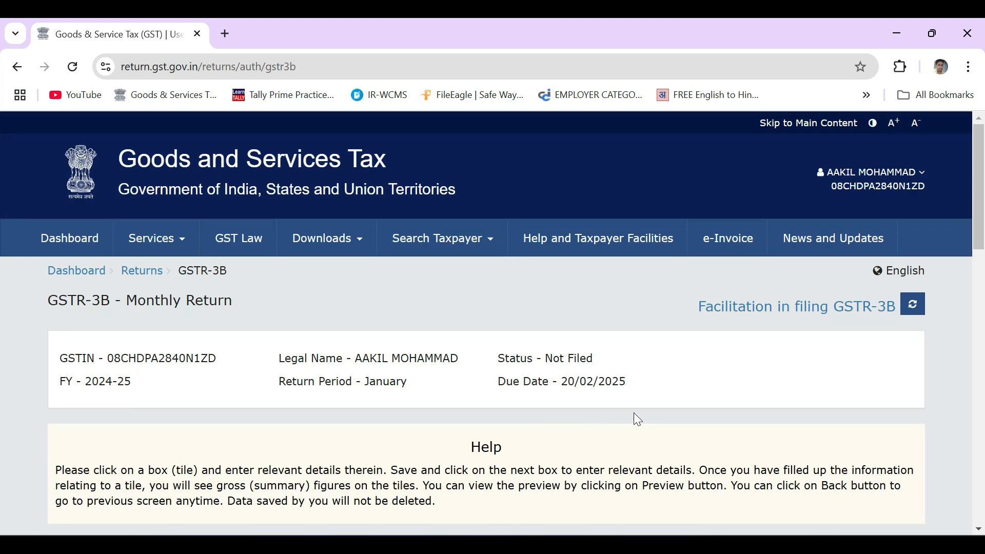
scroll(633, 413, down, 5)
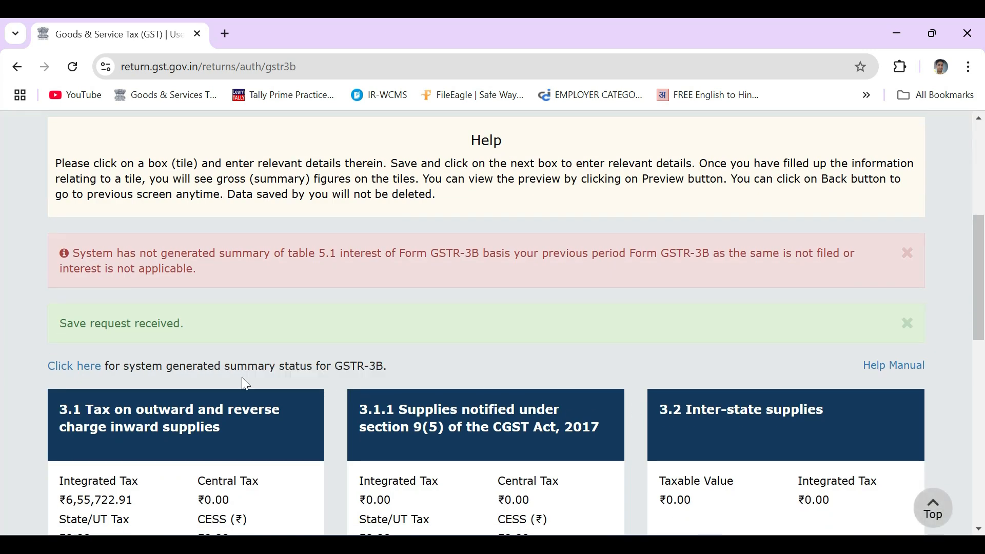
scroll(650, 354, down, 12)
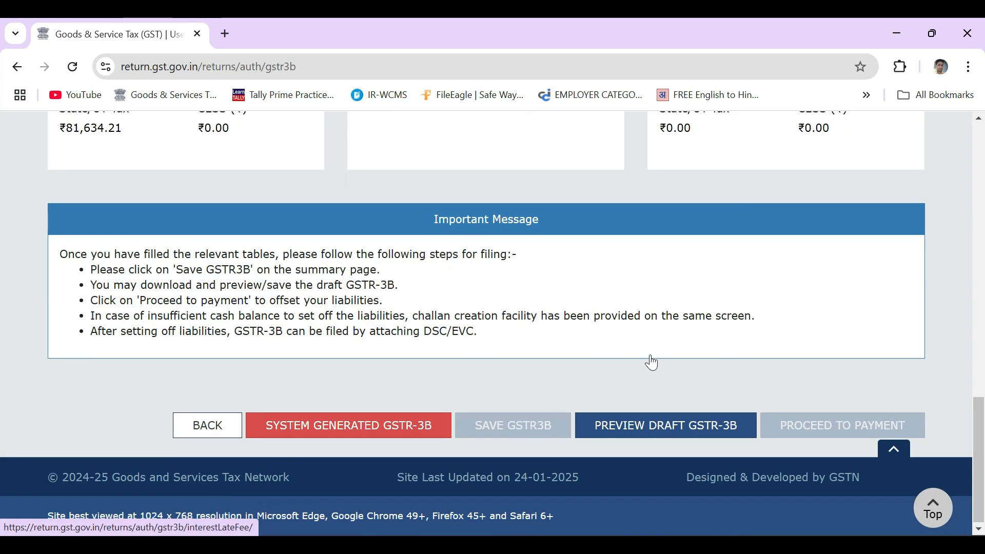
scroll(693, 351, up, 15)
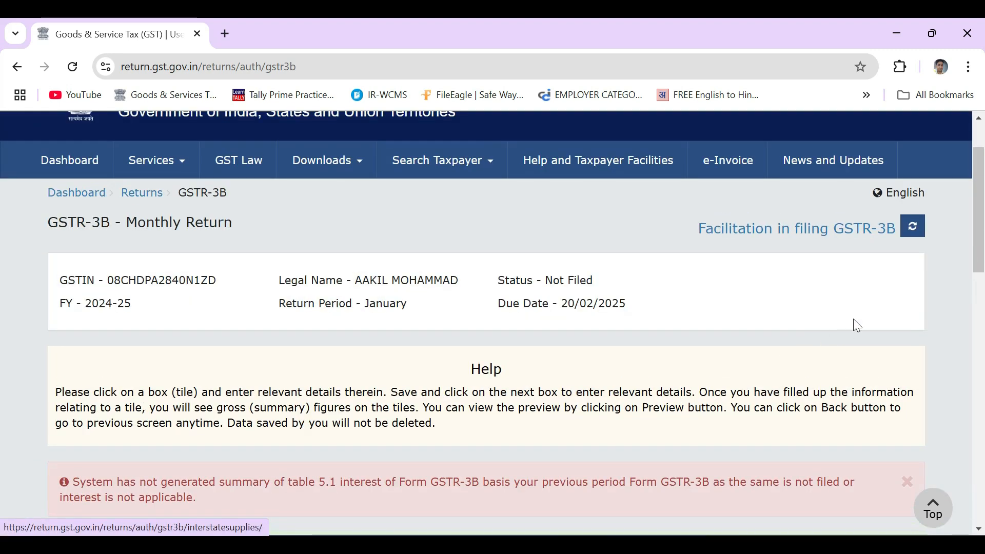
scroll(779, 347, up, 2)
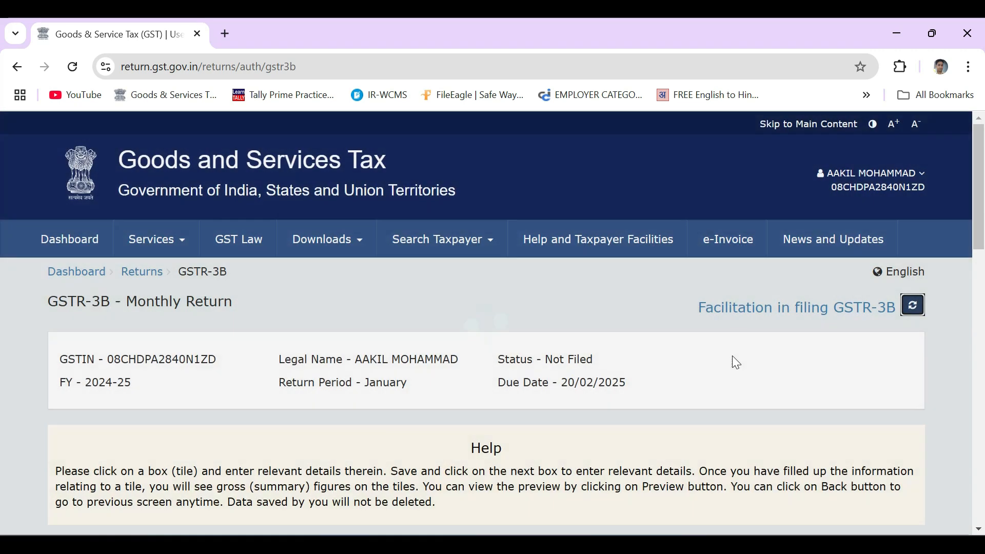
Proceed to payment of tax for the GSTR-3B return
scroll(734, 359, down, 10)
scroll(736, 362, down, 2)
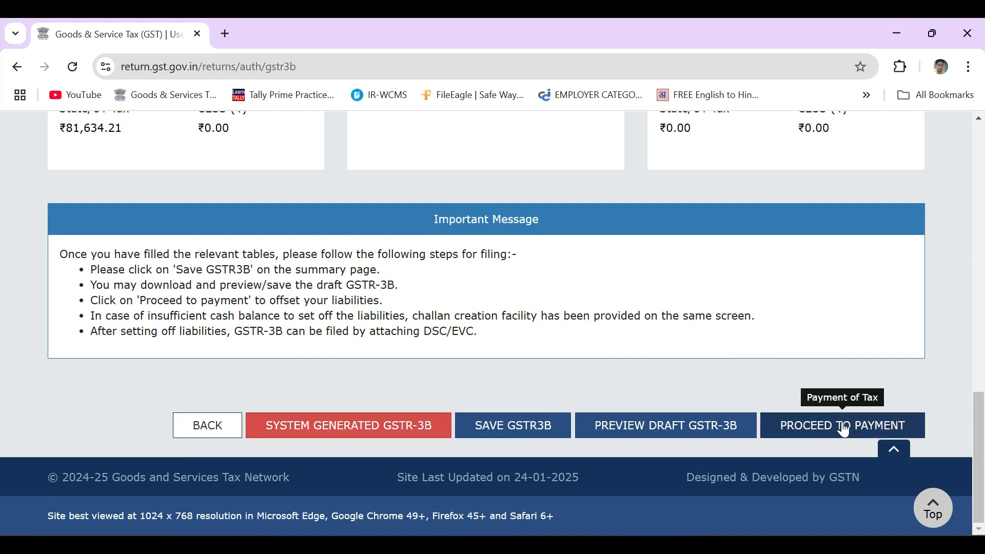
click(821, 431)
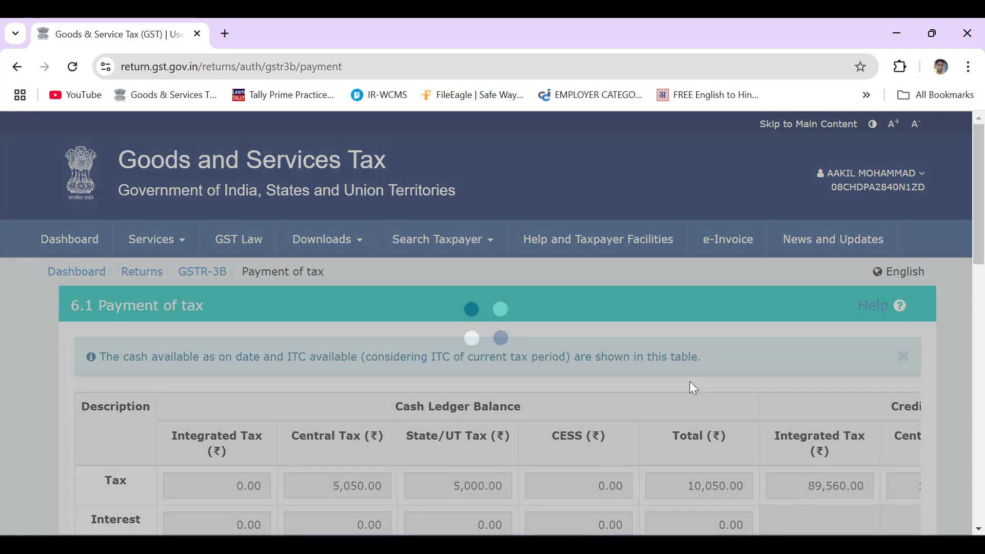
Examine the cash and credit ledger balances in the payment of tax table
scroll(690, 383, down, 1)
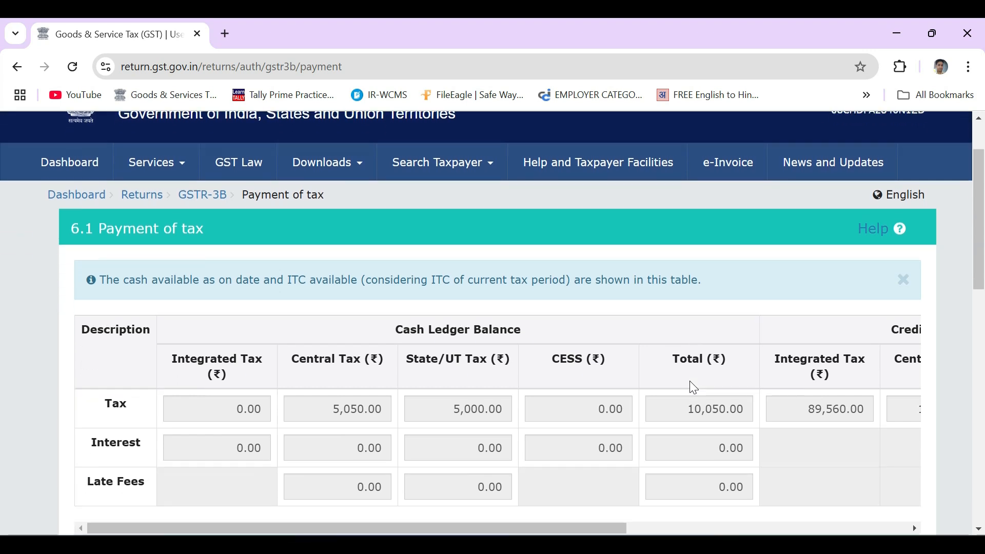
scroll(691, 383, down, 1)
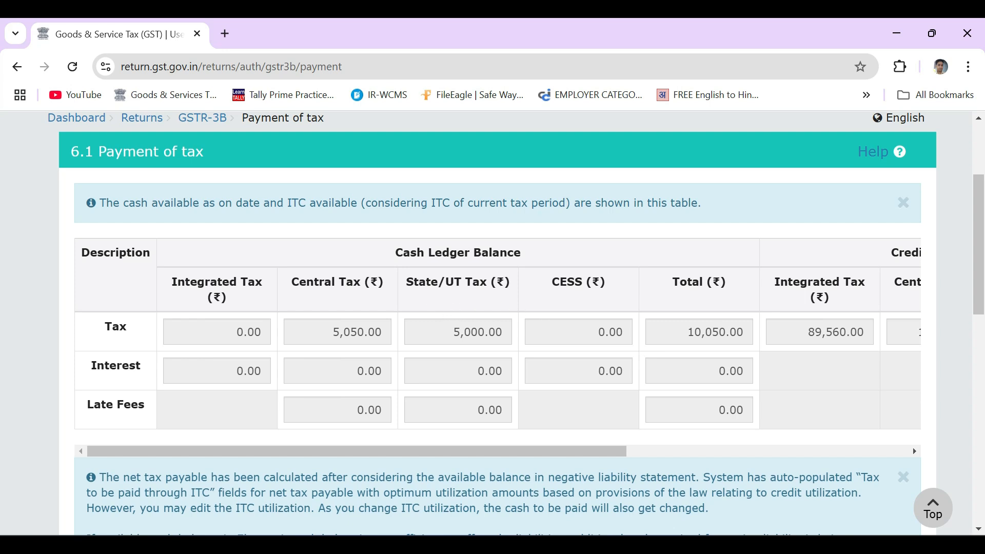
drag(502, 450, 852, 441)
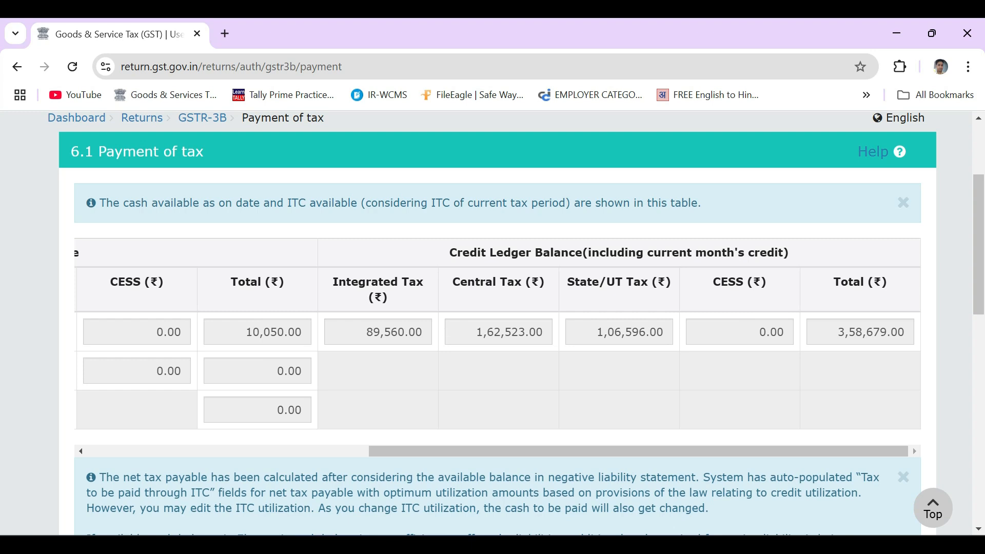
Open the GST portal dashboard in a new tab to check the ledger balances
click(225, 35)
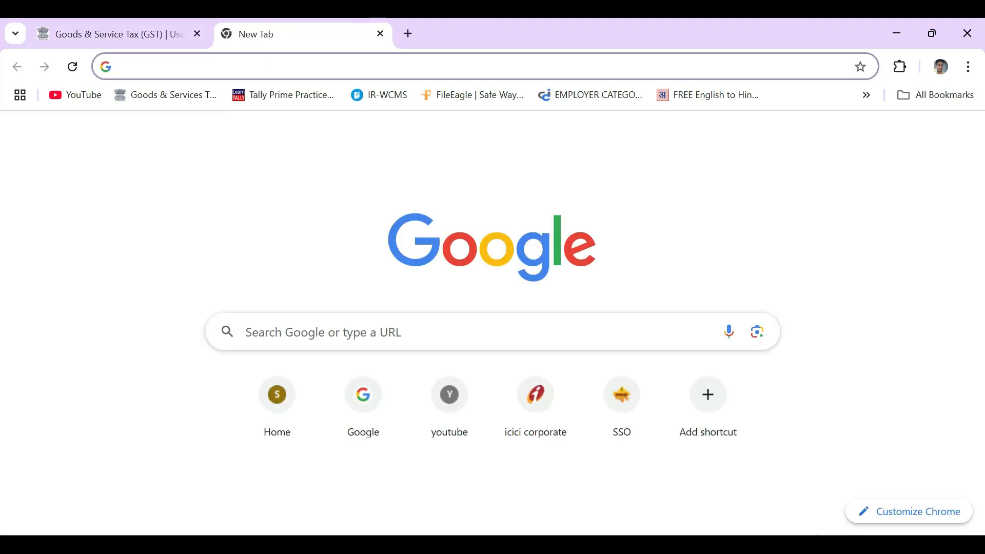
click(174, 95)
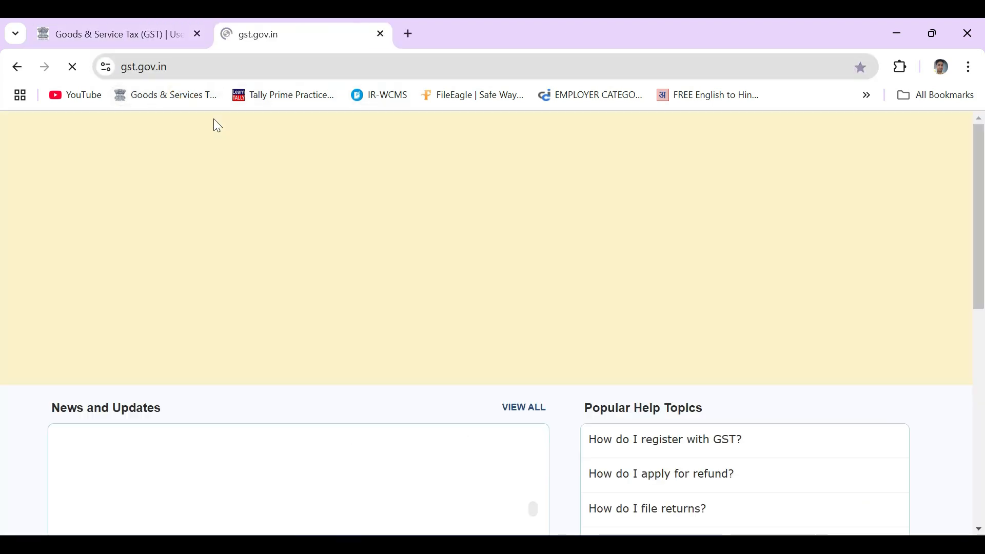
click(78, 252)
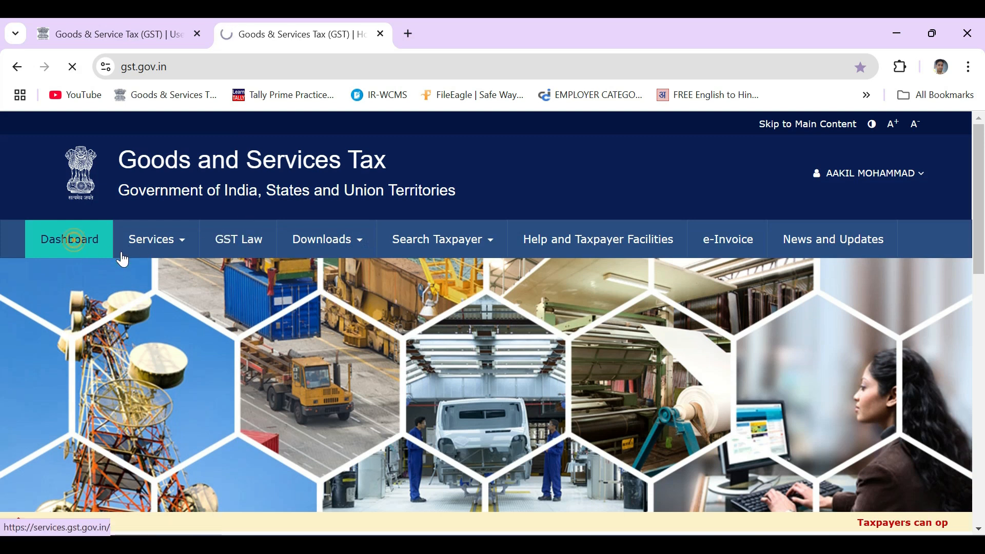
scroll(590, 303, down, 5)
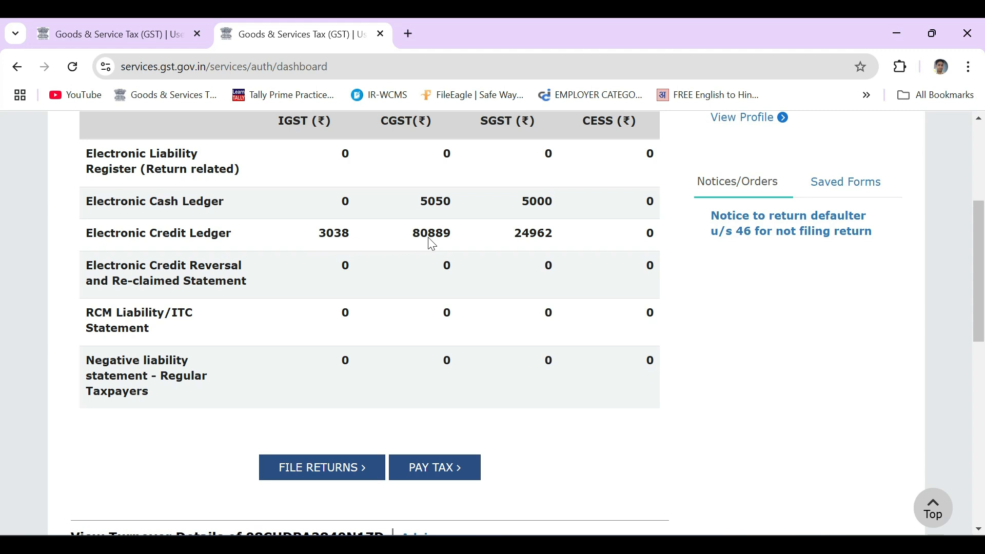
Return to the payment tab and examine the ledger balances and the tax paid through ITC table
click(142, 33)
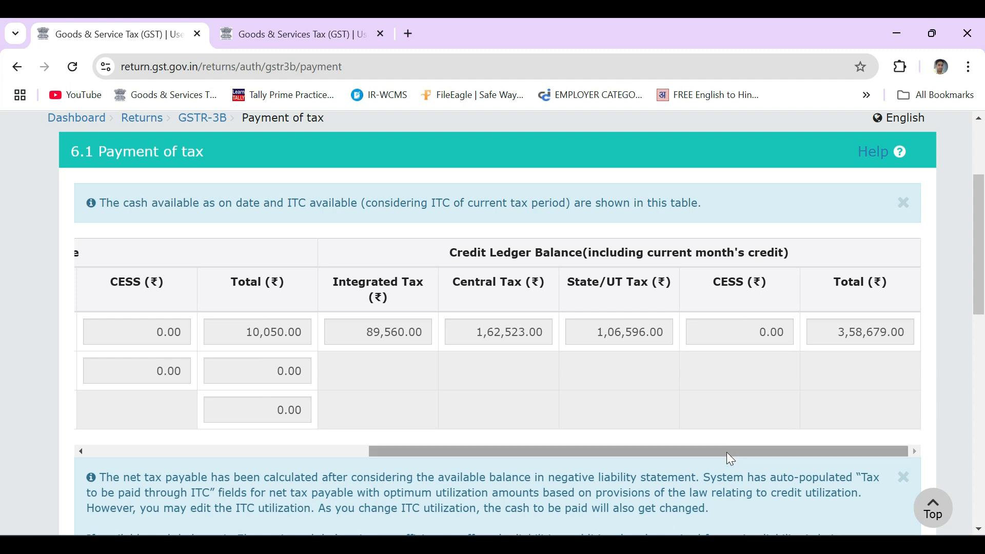
drag(726, 453, 585, 458)
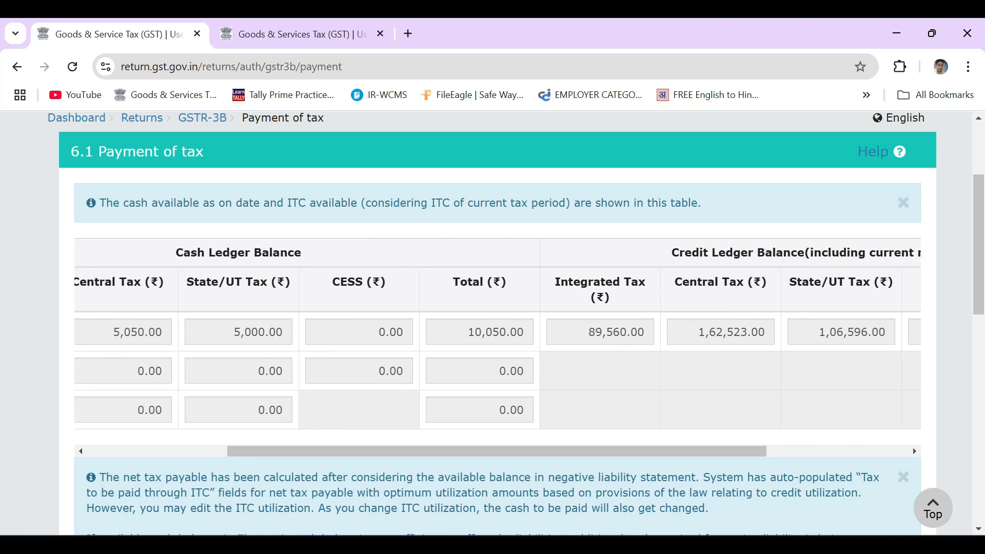
drag(319, 449, 320, 450)
drag(454, 451, 641, 449)
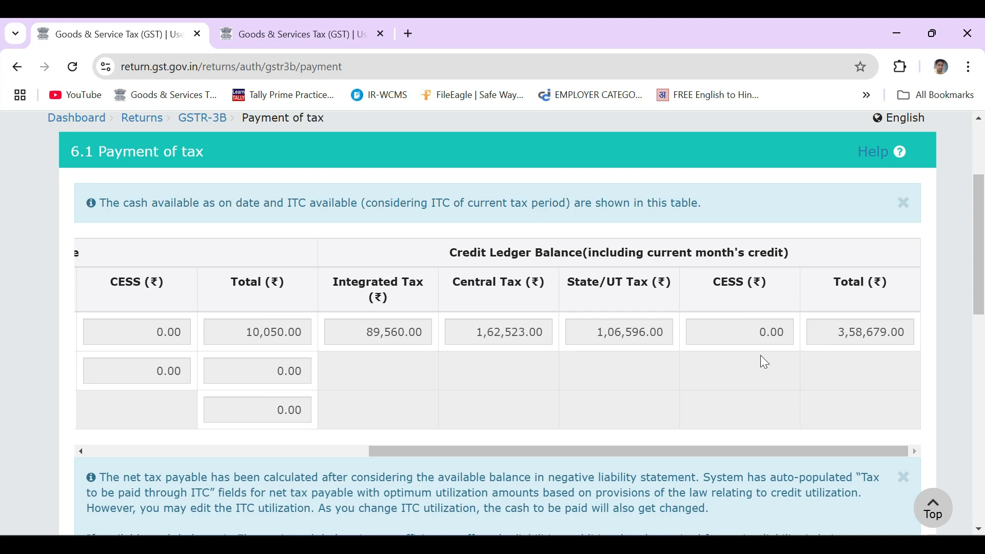
scroll(729, 369, down, 3)
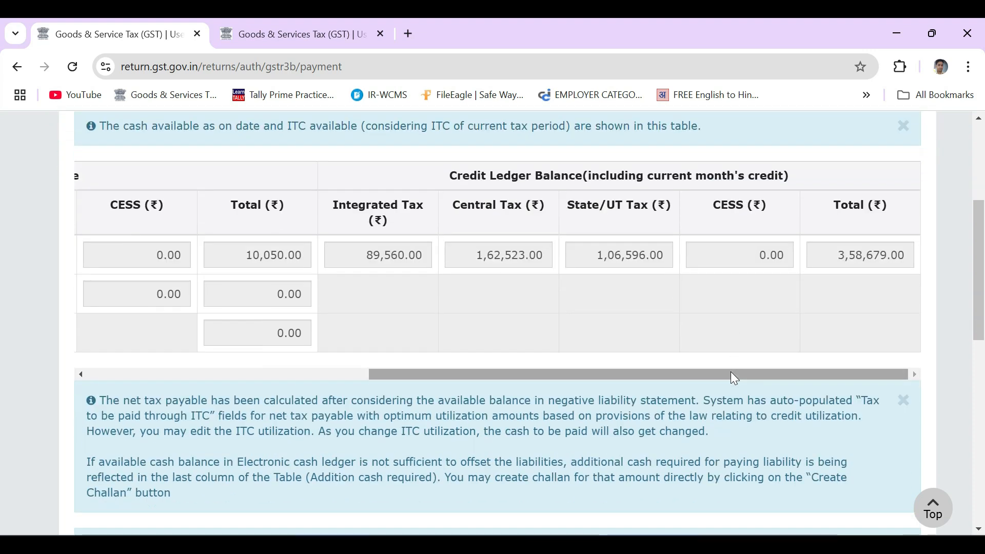
scroll(731, 372, down, 6)
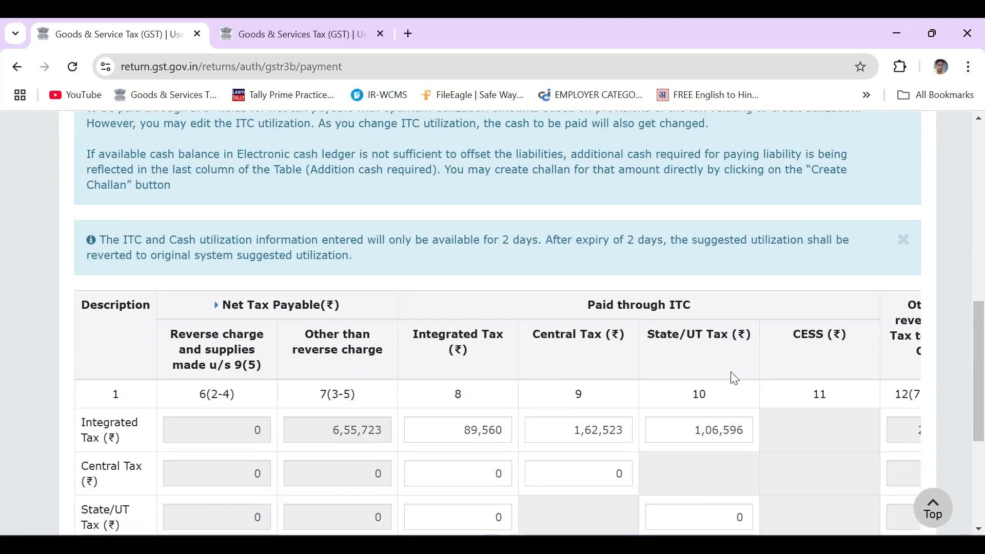
scroll(730, 372, down, 2)
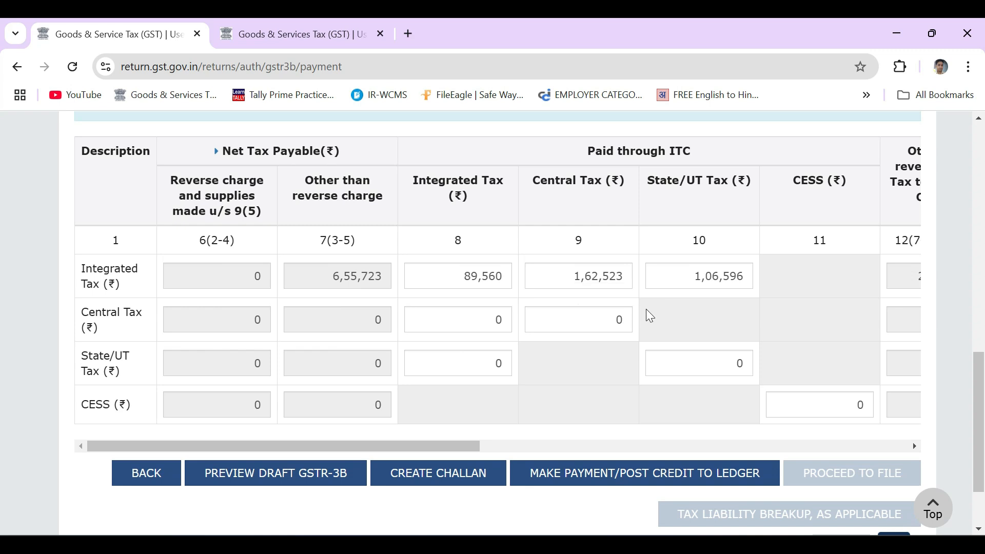
scroll(649, 339, up, 8)
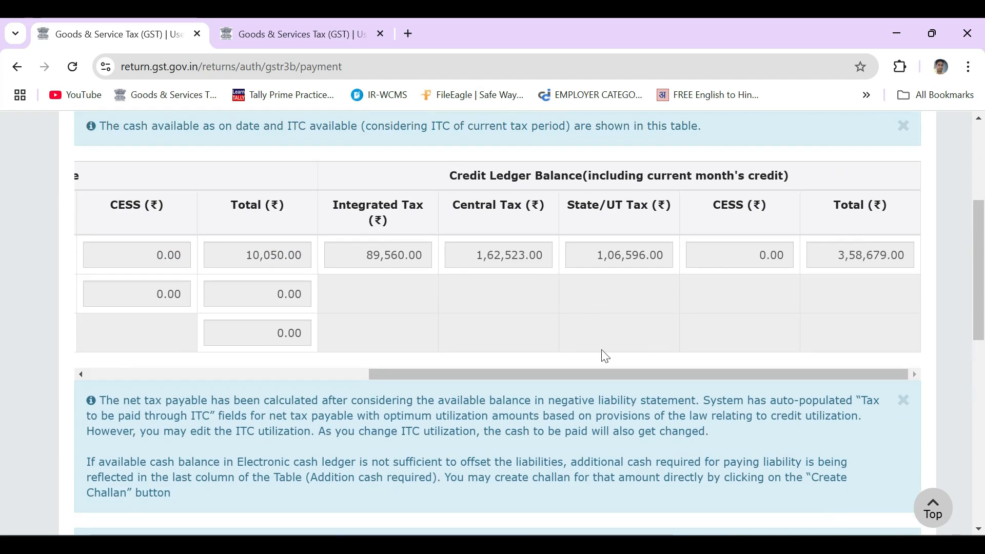
Compare the credit ledger balances with the ITC amounts set against the integrated tax liability in the payment table
scroll(595, 352, down, 8)
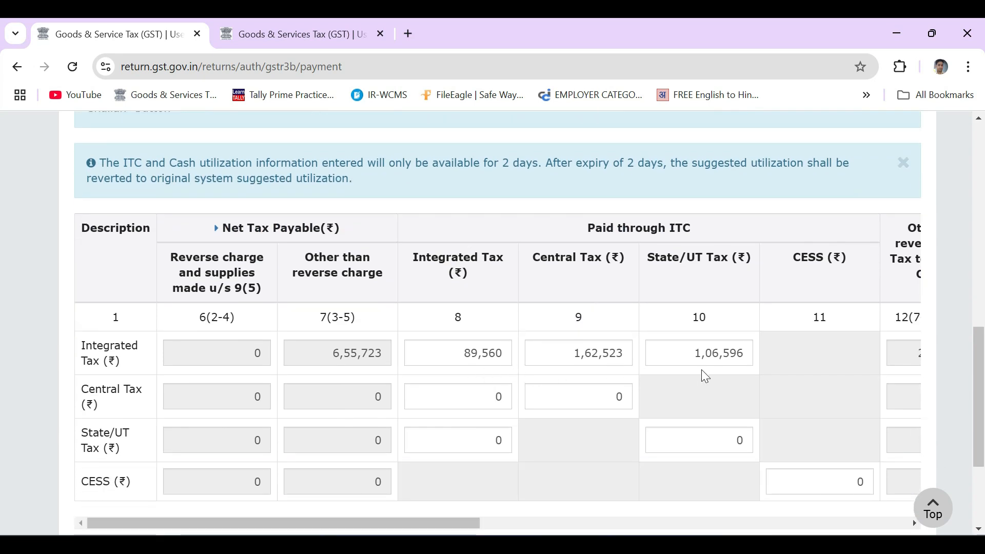
scroll(701, 377, down, 2)
drag(461, 445, 606, 449)
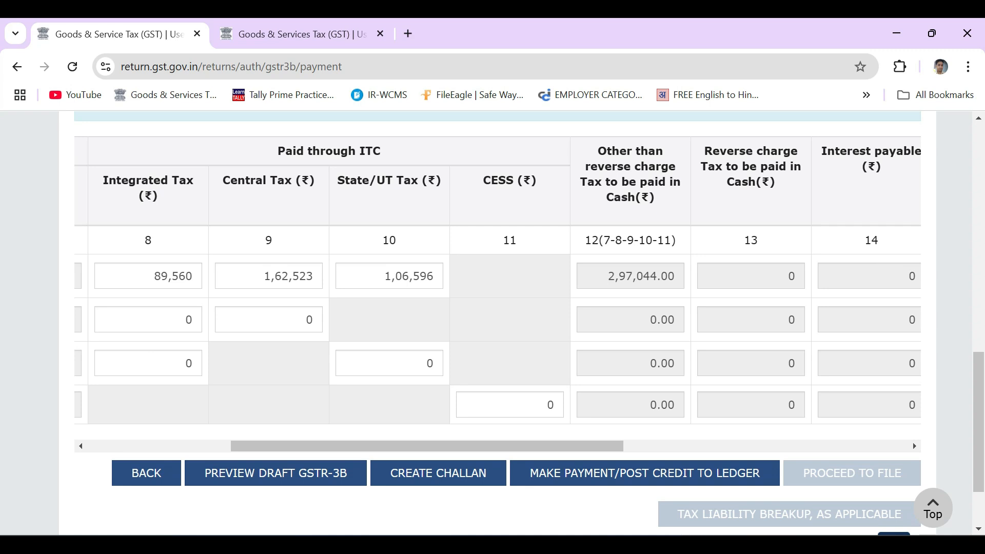
drag(584, 446, 423, 453)
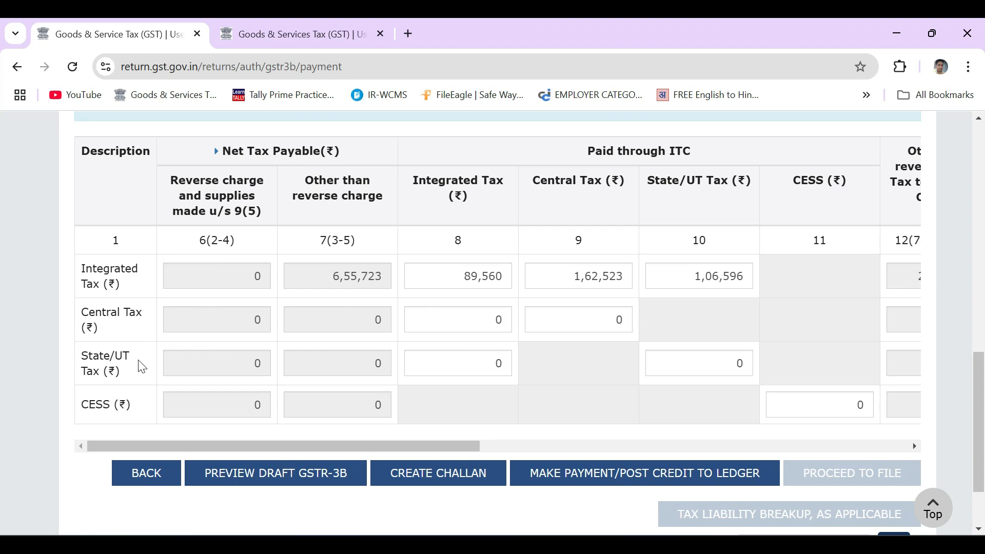
scroll(564, 250, up, 6)
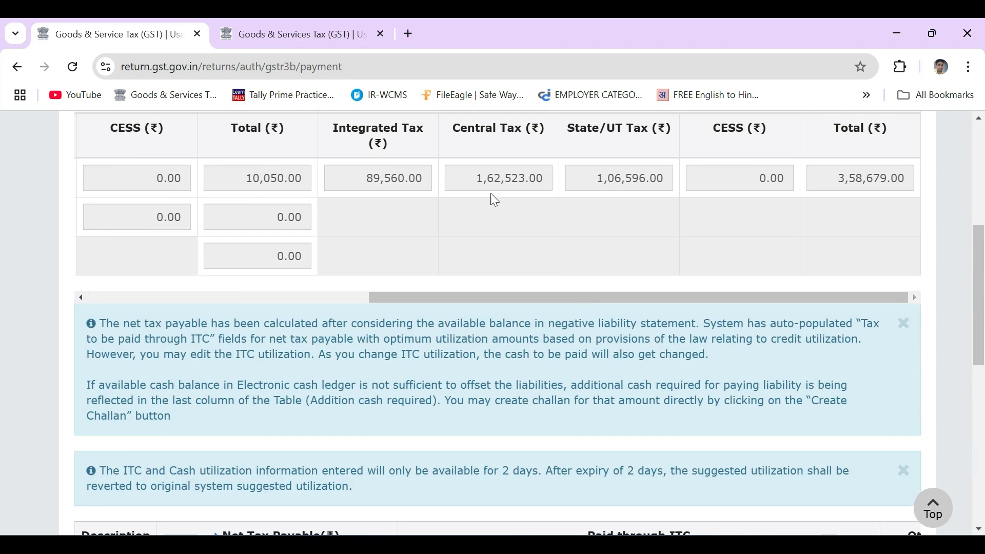
scroll(468, 215, up, 1)
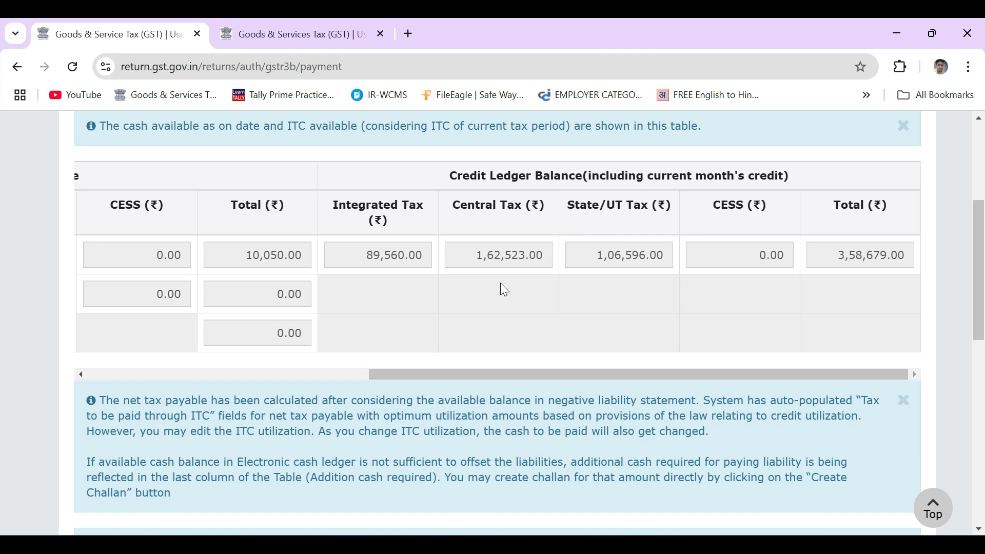
scroll(407, 365, down, 6)
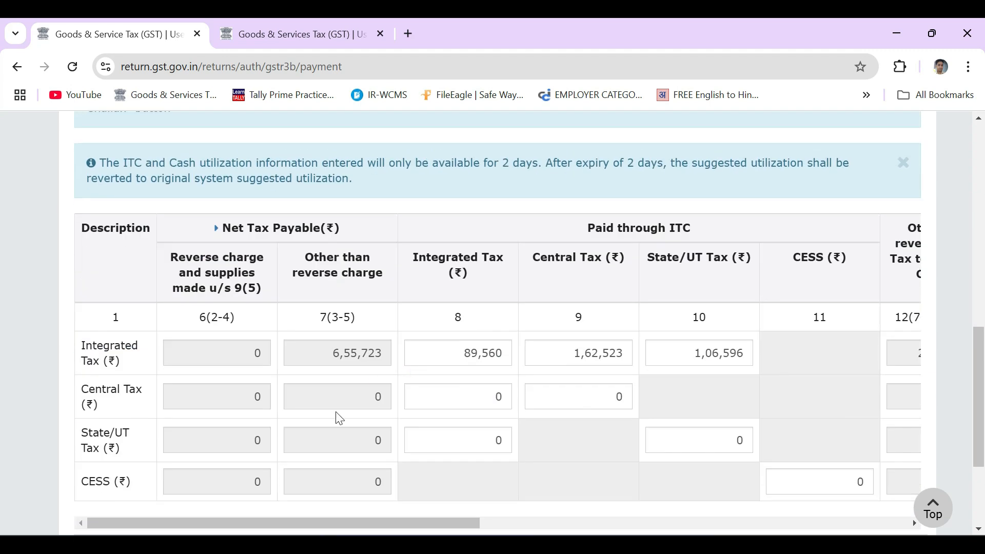
scroll(547, 233, up, 6)
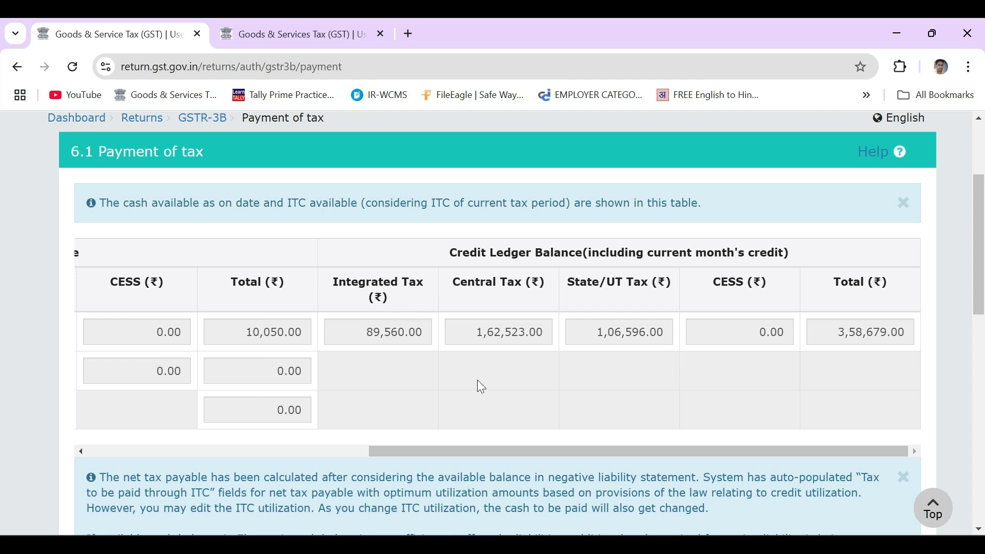
scroll(478, 385, down, 1)
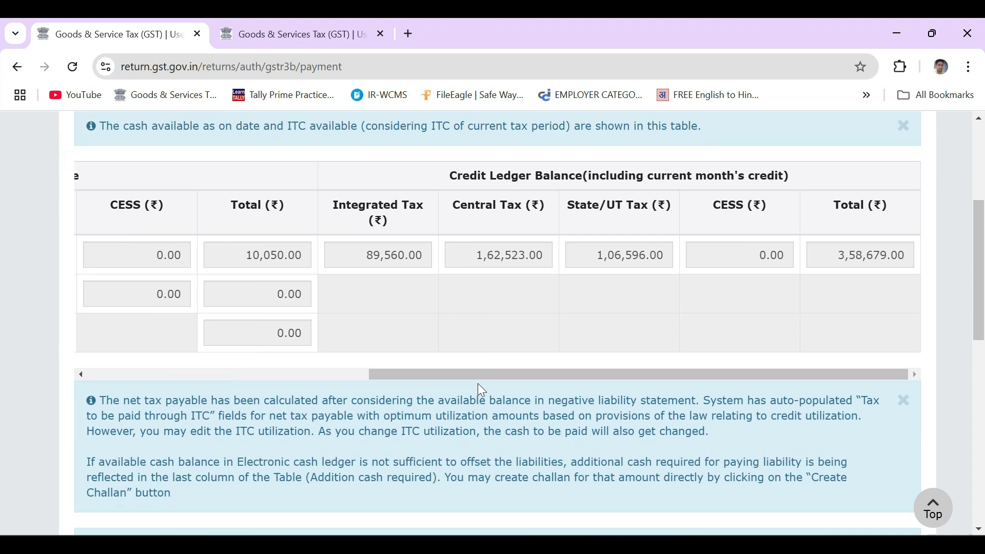
scroll(478, 383, down, 7)
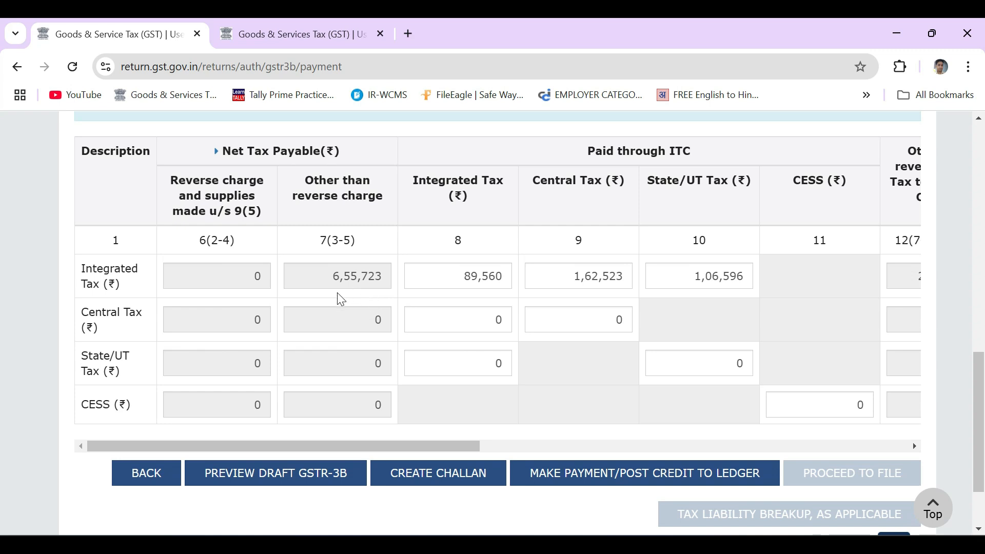
scroll(339, 307, up, 7)
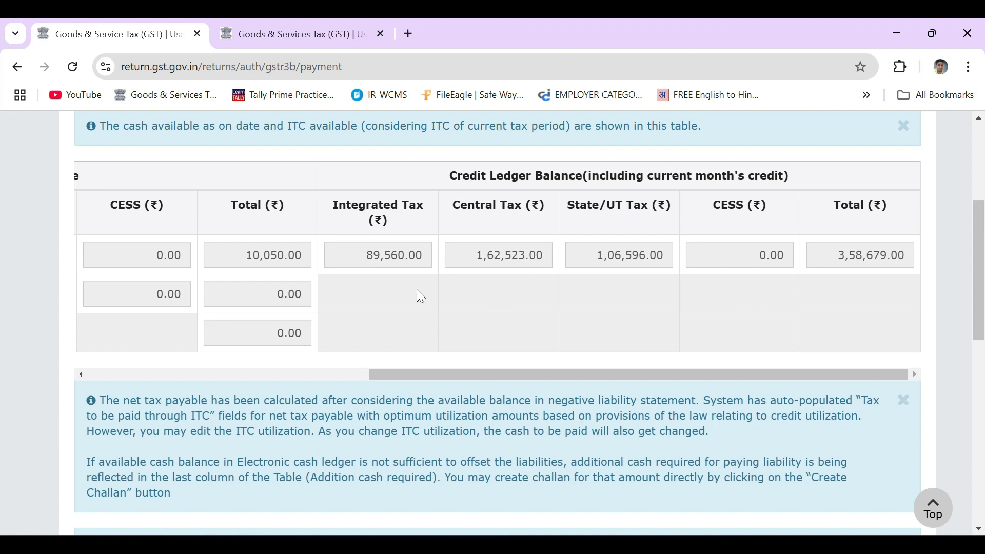
scroll(421, 292, down, 3)
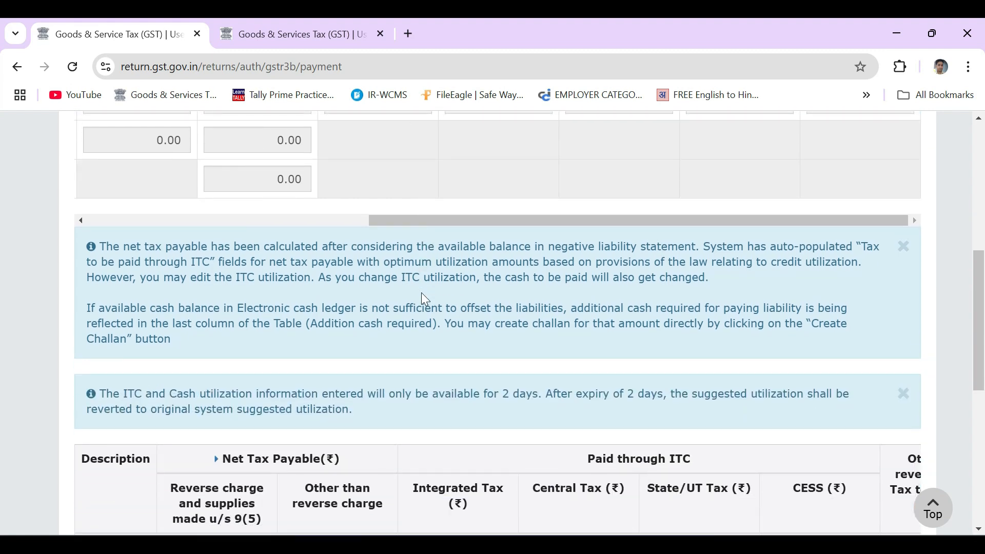
scroll(426, 294, up, 1)
scroll(431, 300, up, 2)
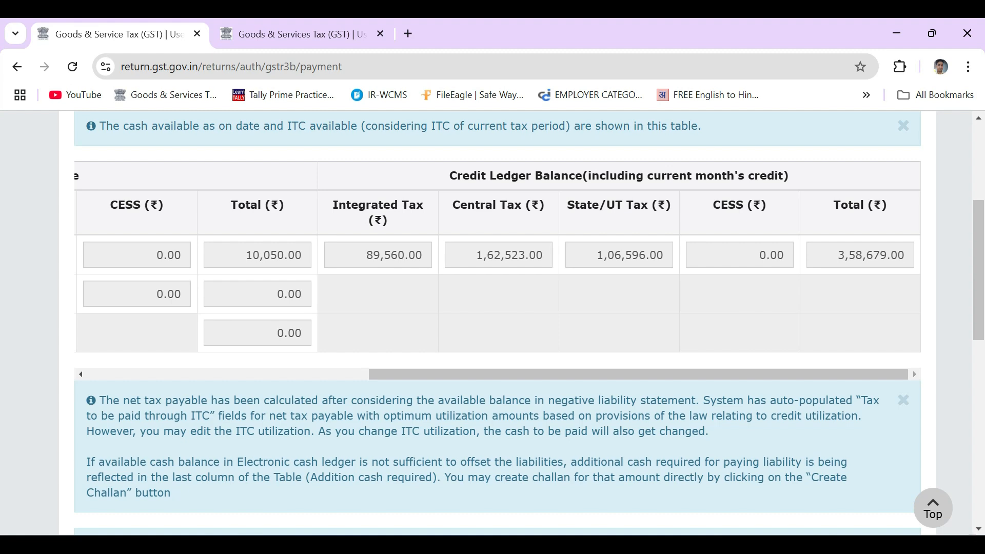
scroll(382, 283, down, 6)
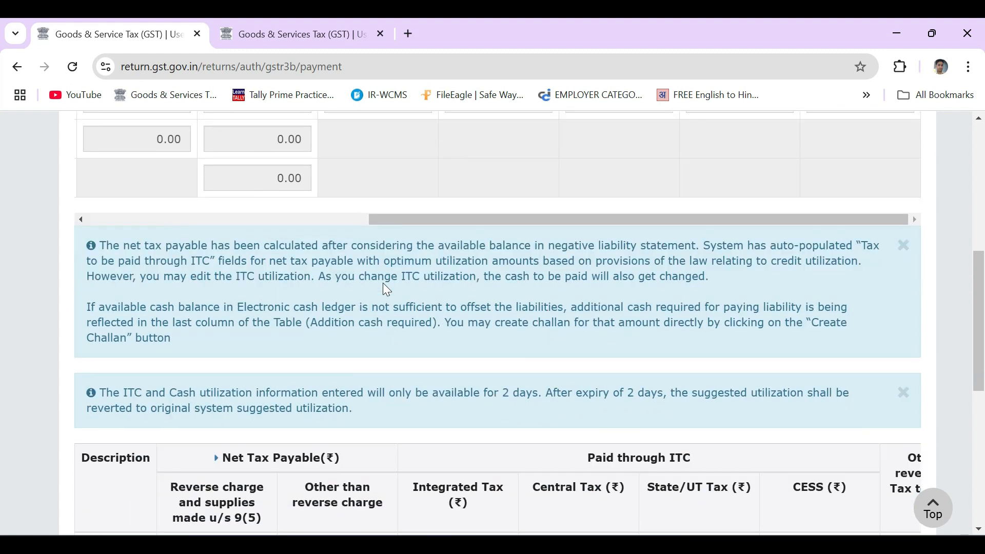
scroll(386, 291, down, 2)
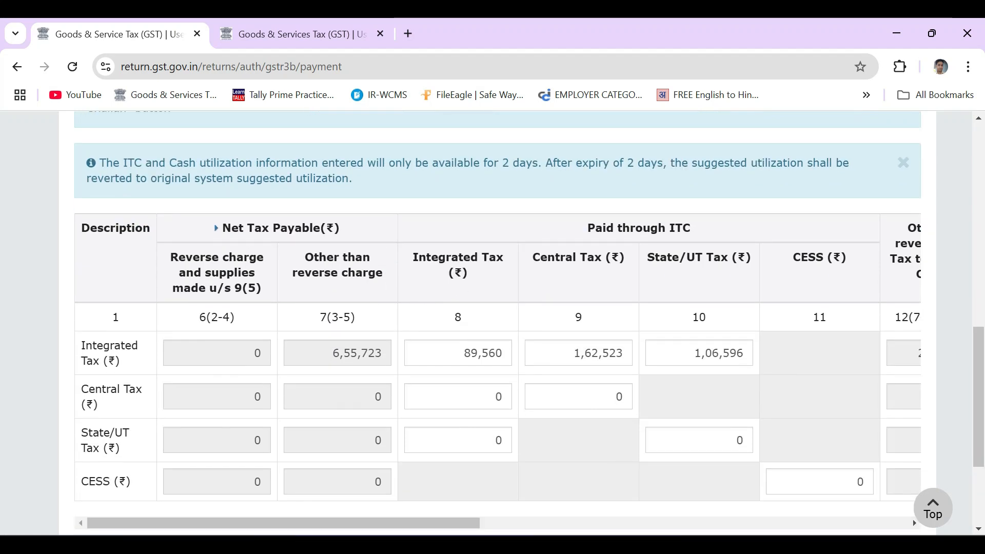
Scroll across the payment table to examine the cash to be paid and additional cash required columns
mouse_move(462, 353)
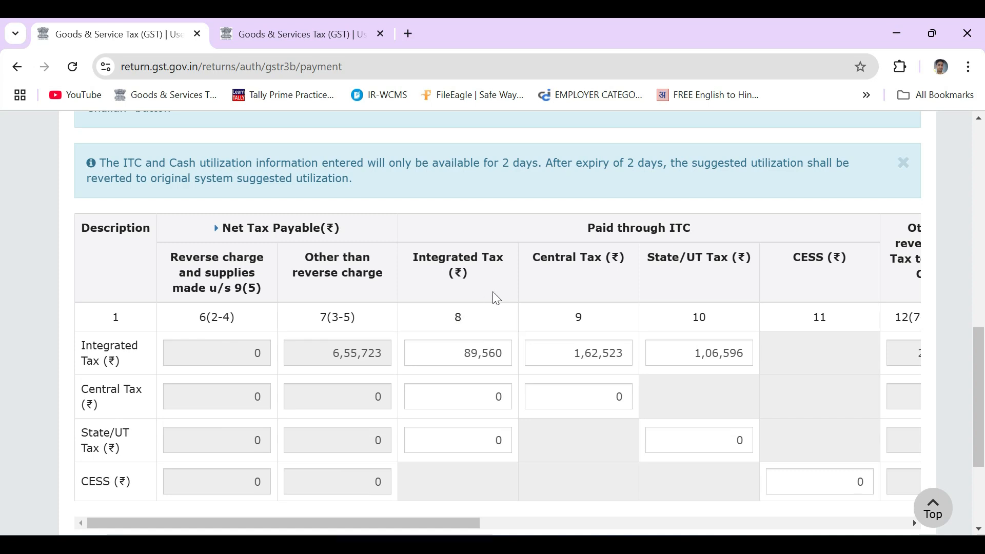
scroll(512, 279, up, 5)
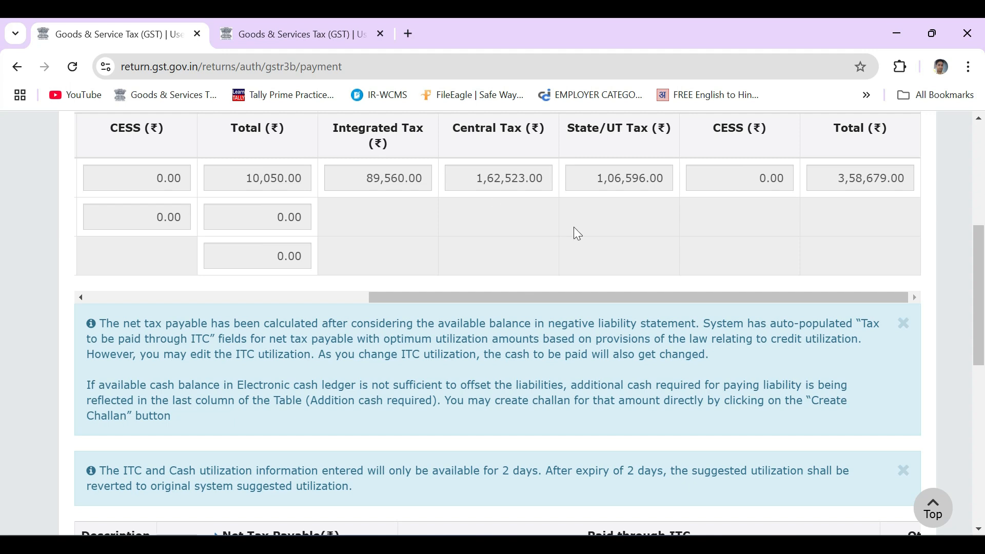
scroll(573, 233, down, 5)
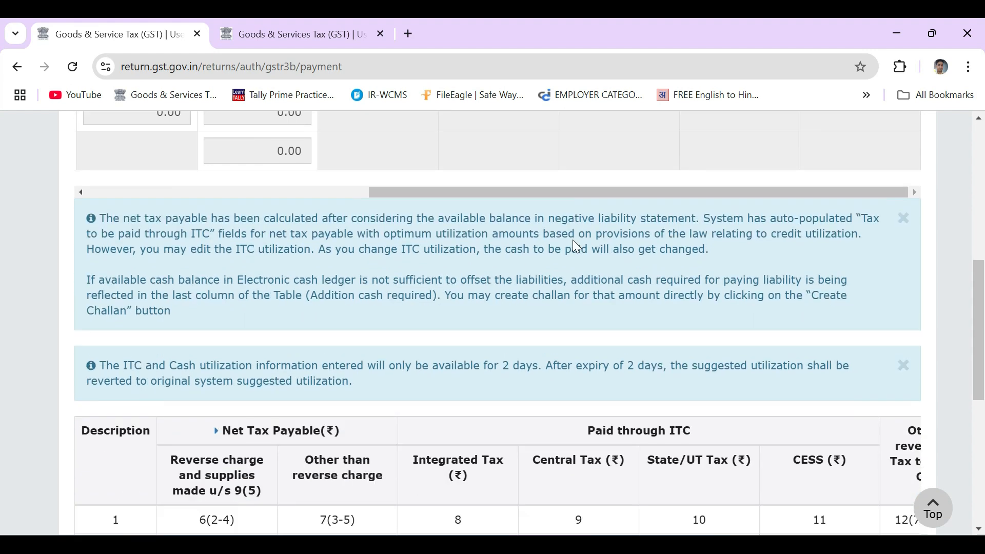
scroll(579, 340, down, 1)
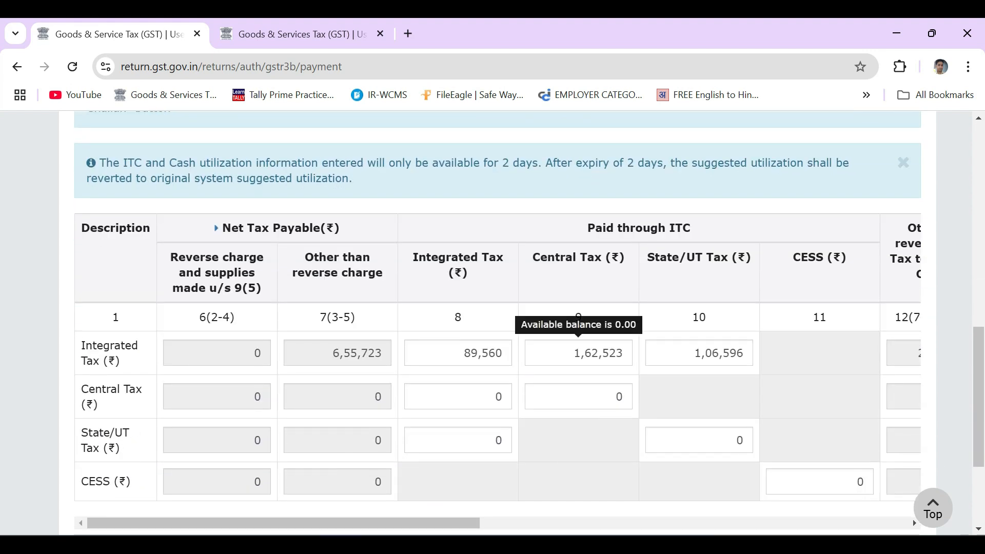
scroll(563, 362, up, 6)
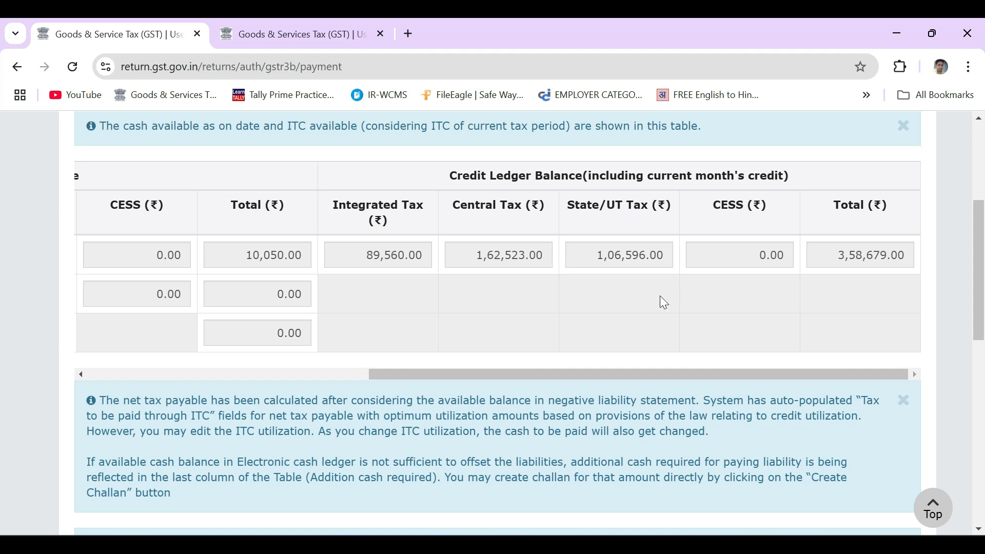
scroll(661, 298, down, 8)
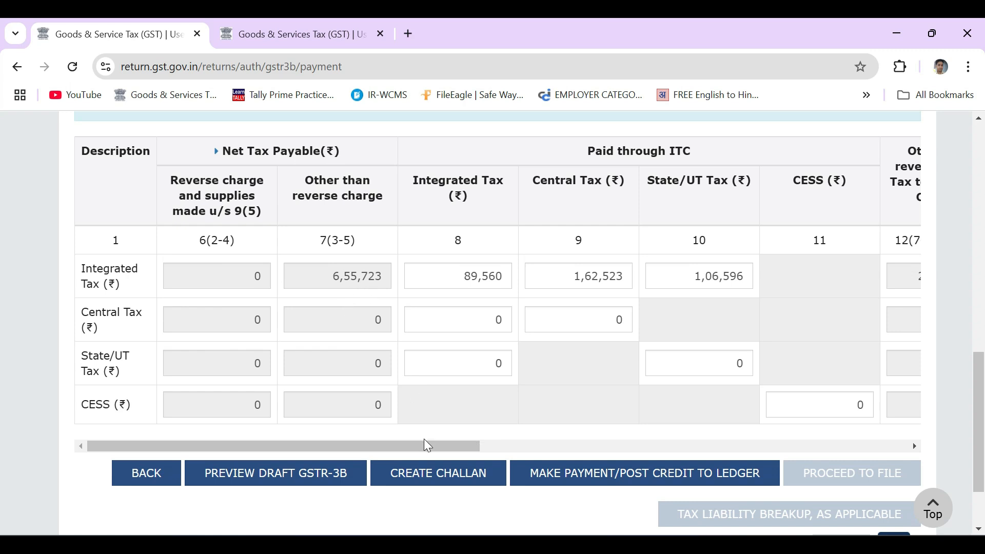
drag(426, 446, 487, 447)
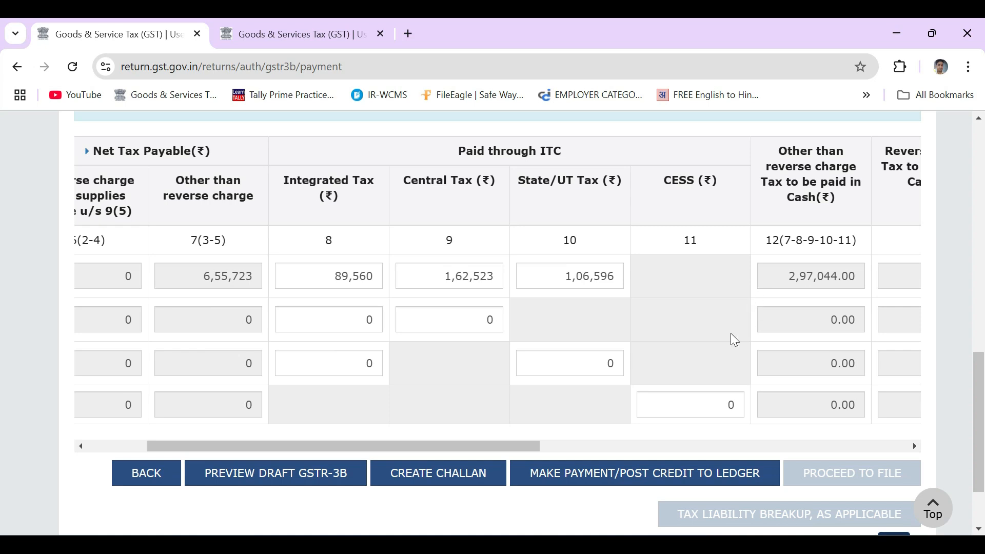
drag(524, 445, 468, 445)
mouse_move(460, 288)
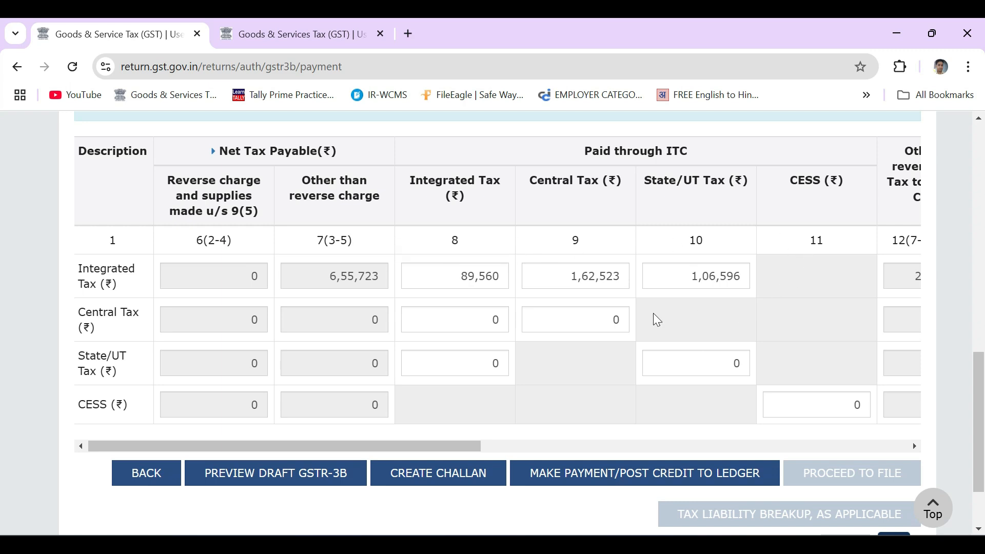
mouse_move(462, 319)
scroll(528, 259, up, 6)
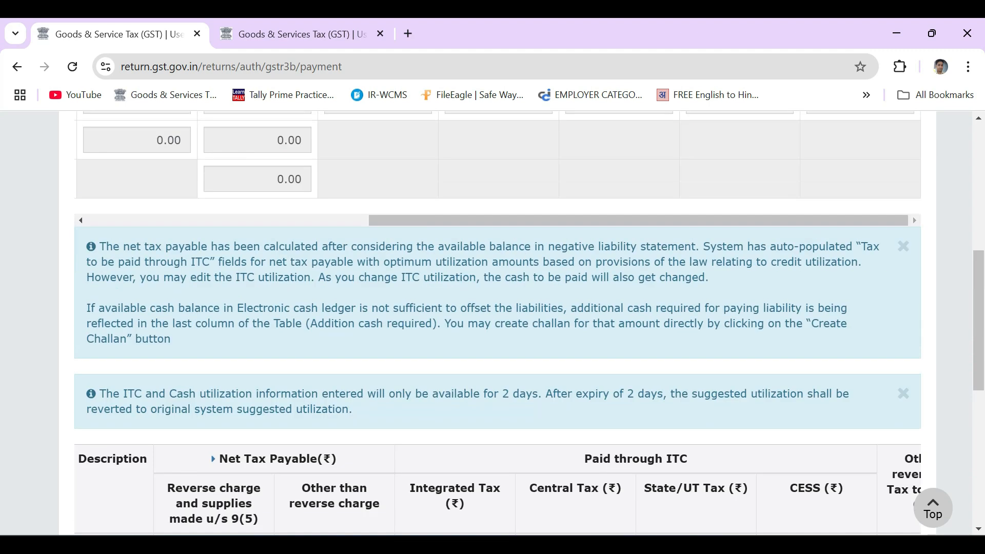
scroll(506, 261, up, 1)
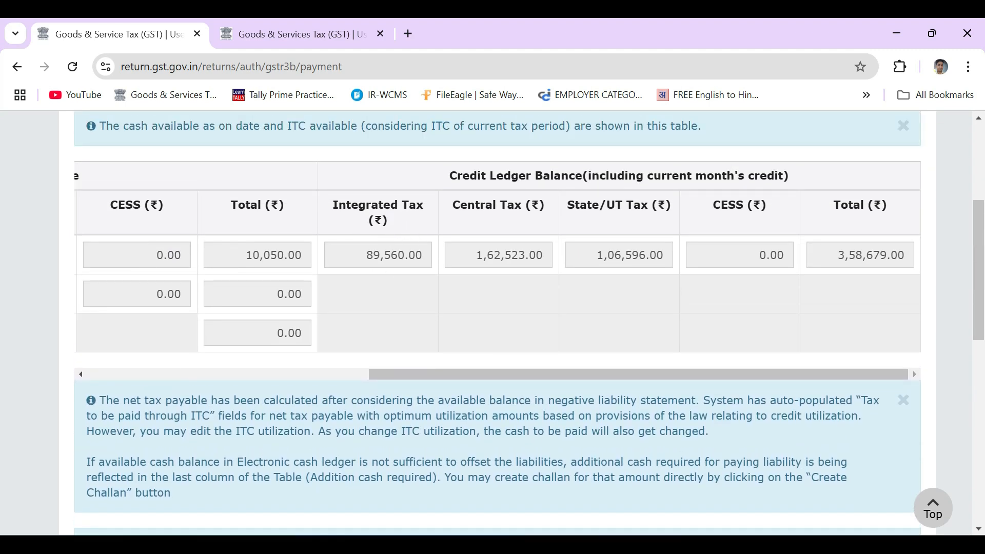
scroll(444, 308, down, 2)
scroll(448, 310, down, 3)
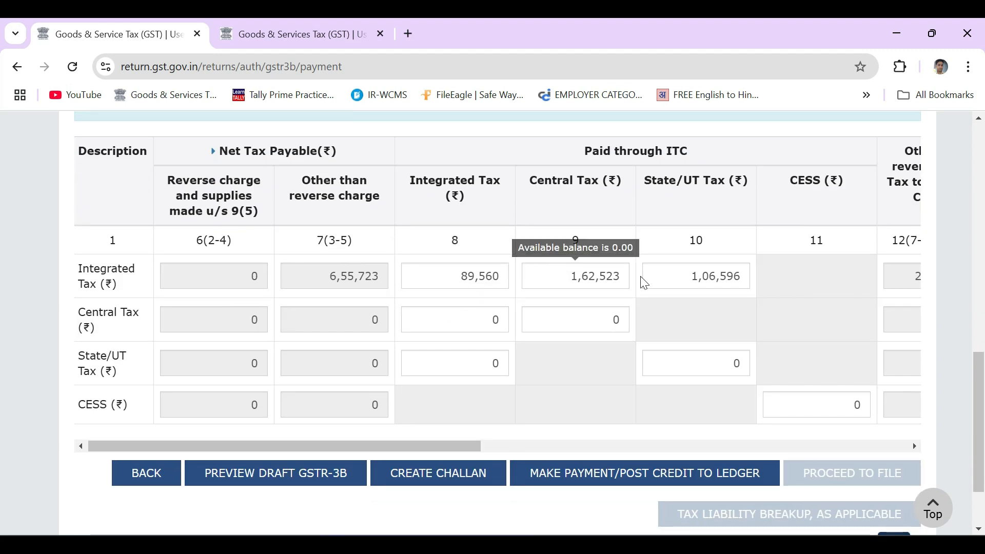
drag(455, 446, 897, 421)
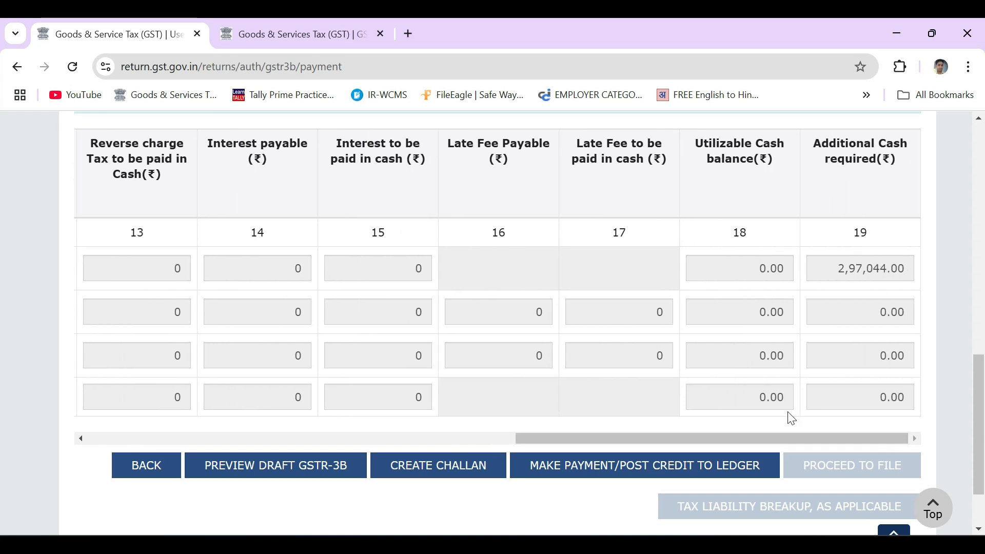
Start posting the payment to the ledger, agree to the IMS declaration, and choose to create a challan
click(622, 476)
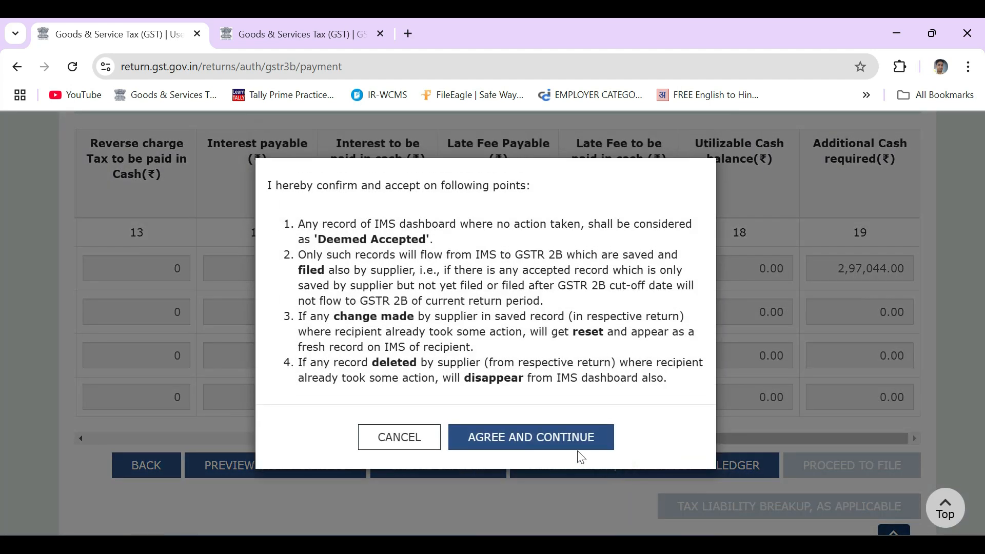
click(539, 439)
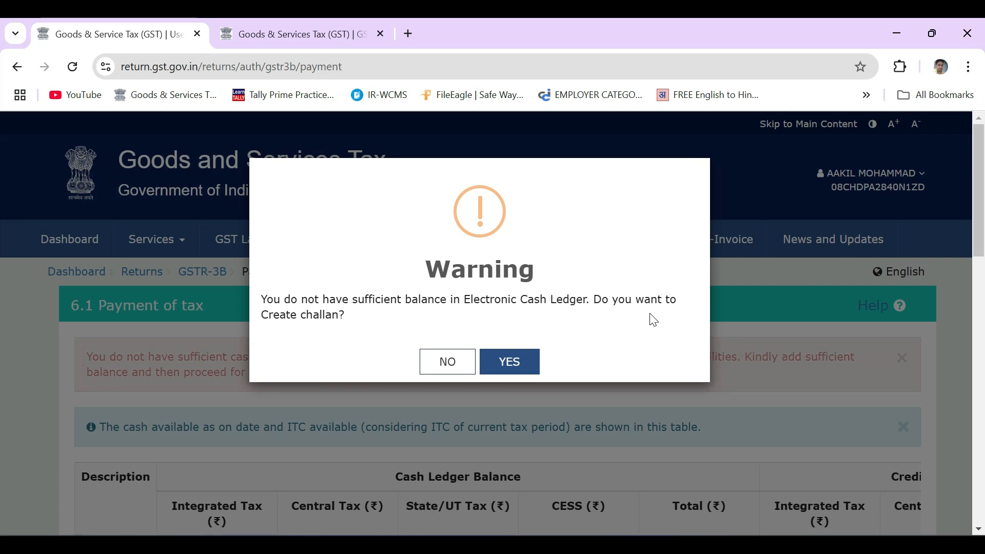
click(518, 365)
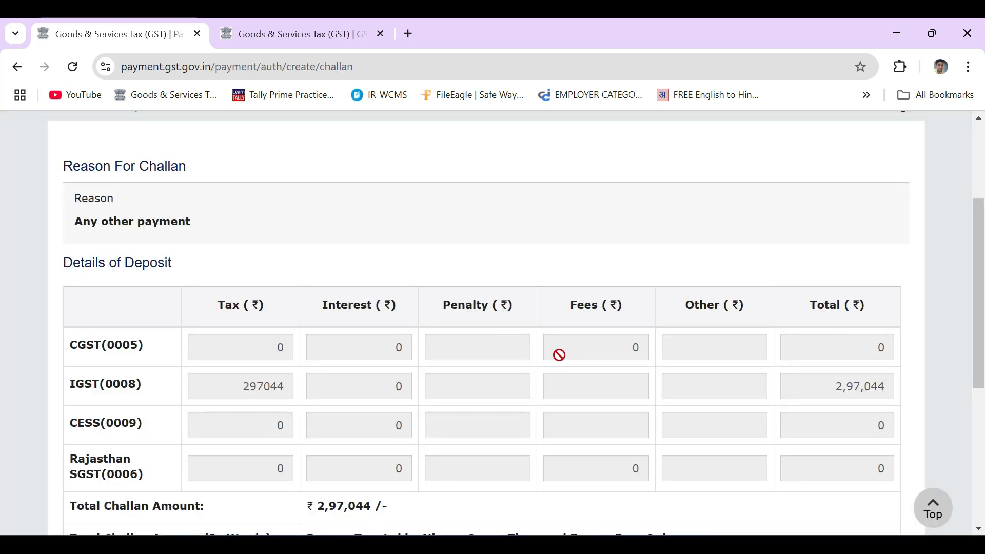
Generate the challan with E-Payment as the payment mode and review its deposit details
scroll(559, 355, down, 2)
scroll(559, 355, down, 2)
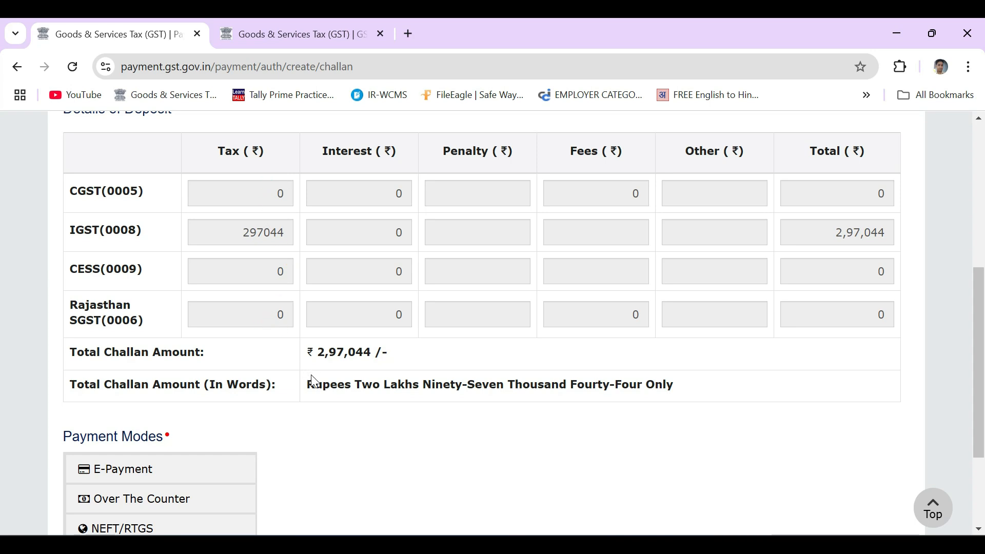
scroll(313, 382, down, 3)
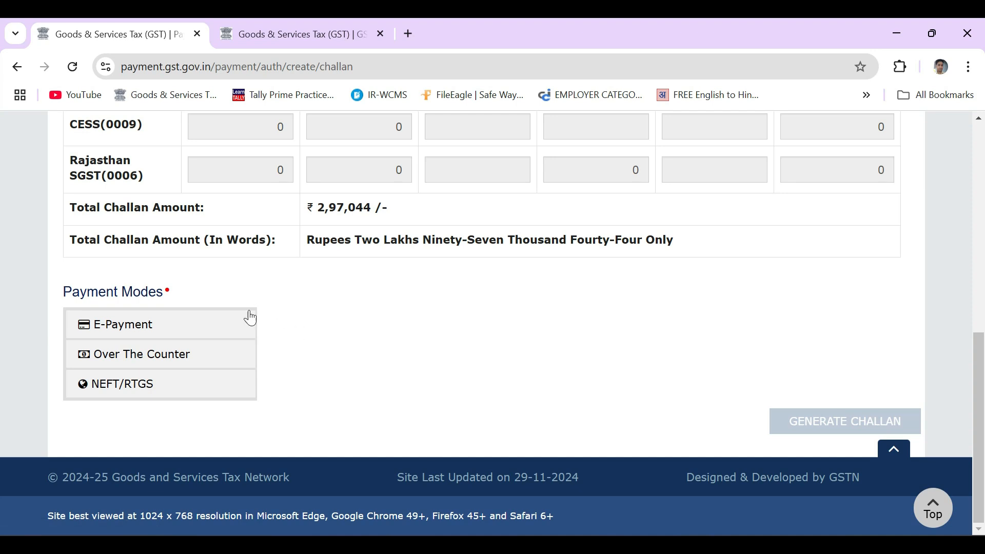
click(218, 323)
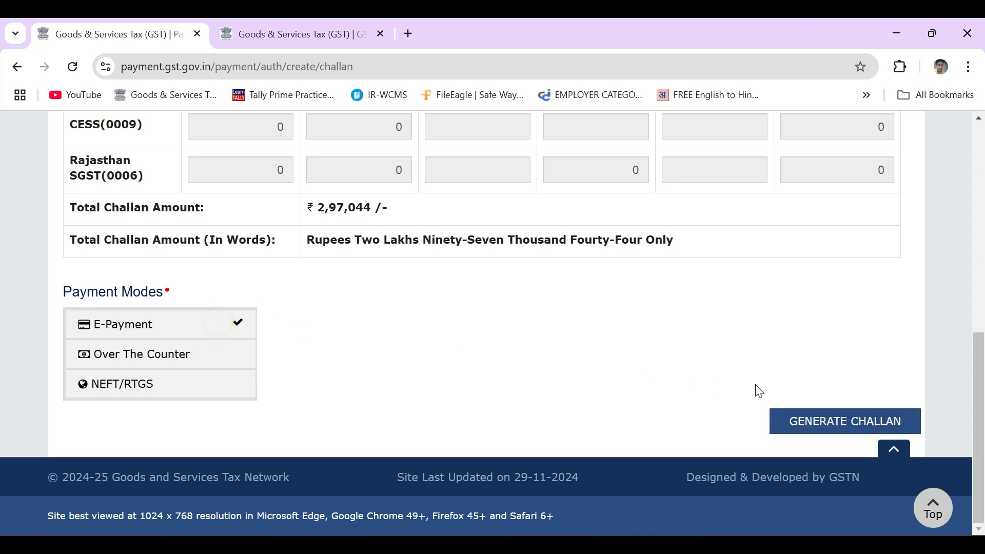
click(803, 430)
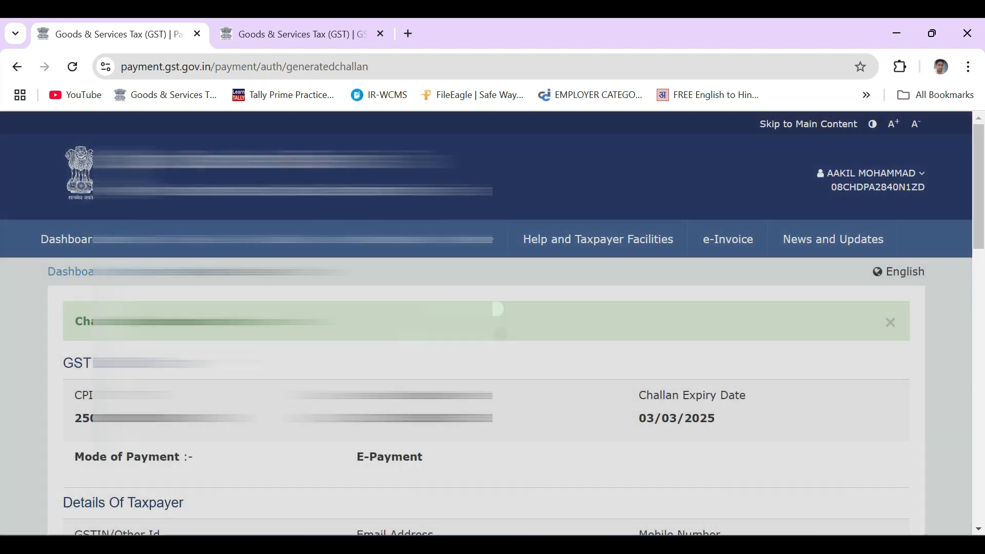
scroll(492, 324, down, 4)
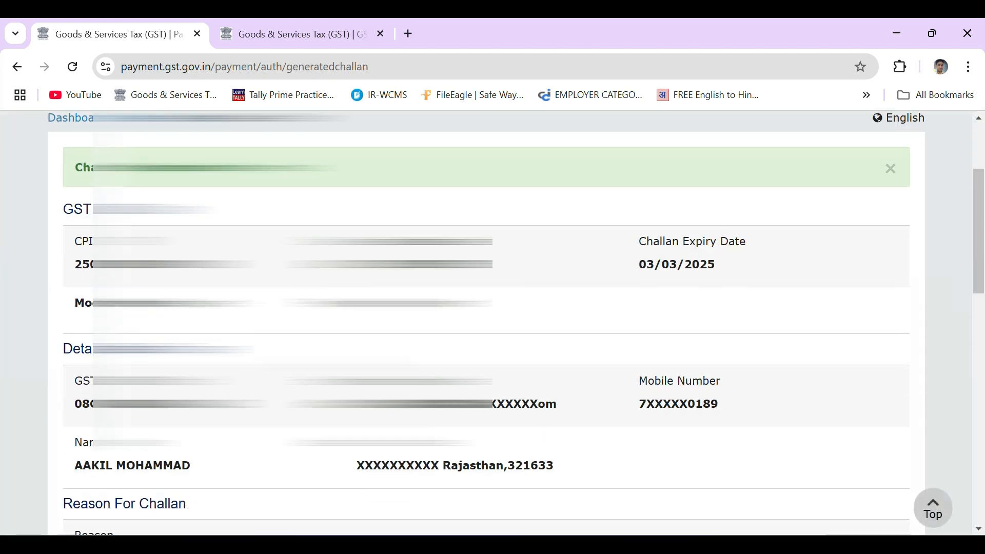
scroll(492, 323, down, 5)
scroll(495, 349, down, 5)
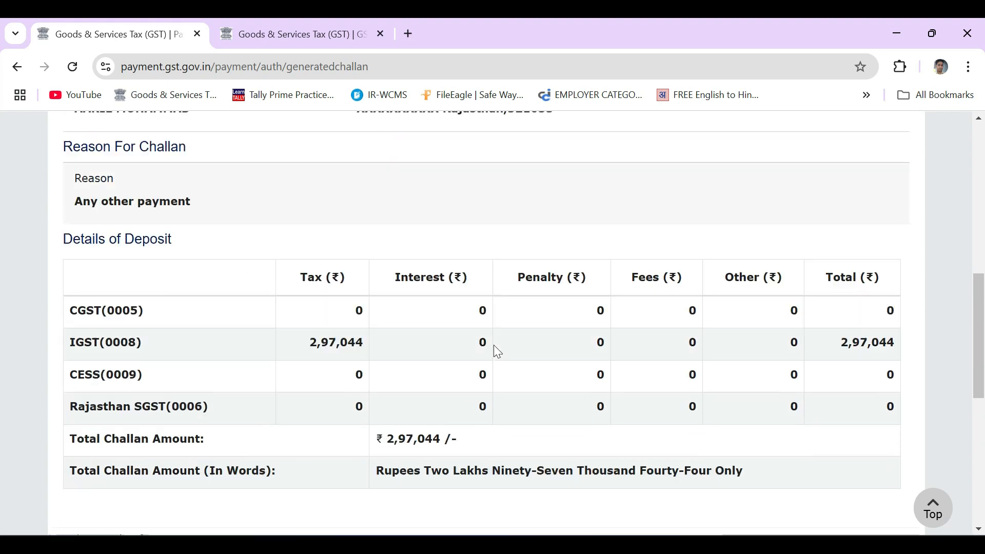